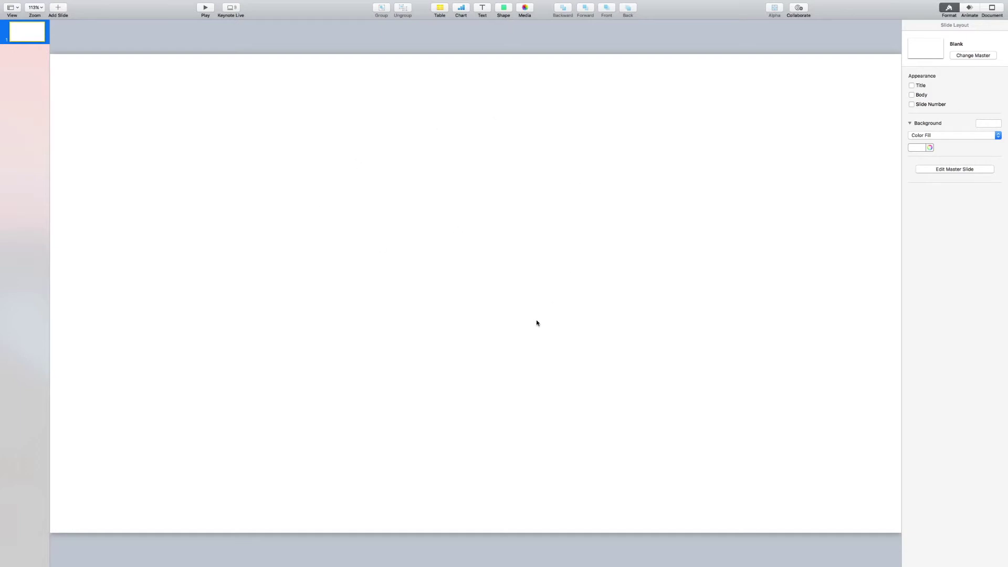
# Set a custom slide size of 1920 × 1080 pixels from the Document settings
pyautogui.click(992, 9)
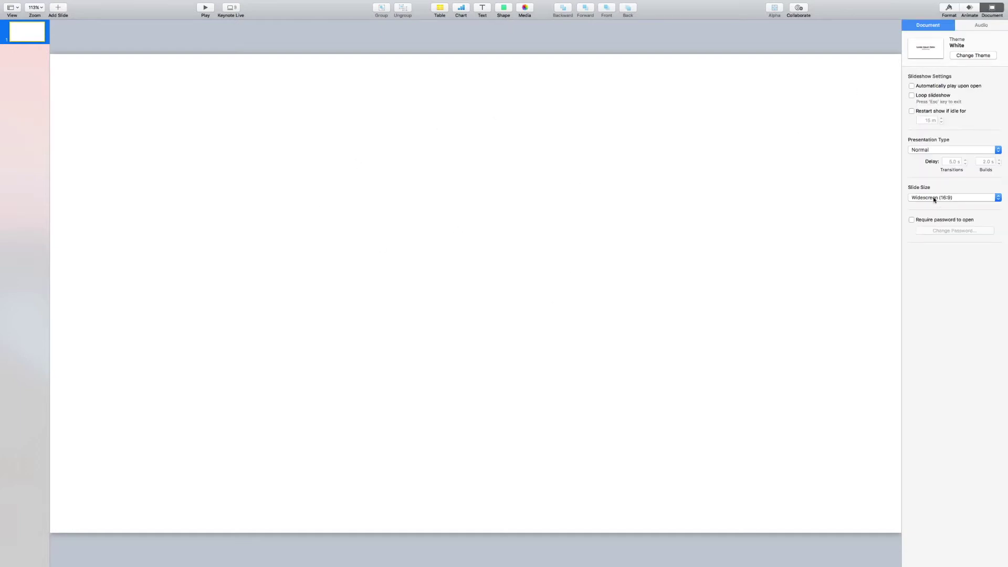
pyautogui.click(935, 198)
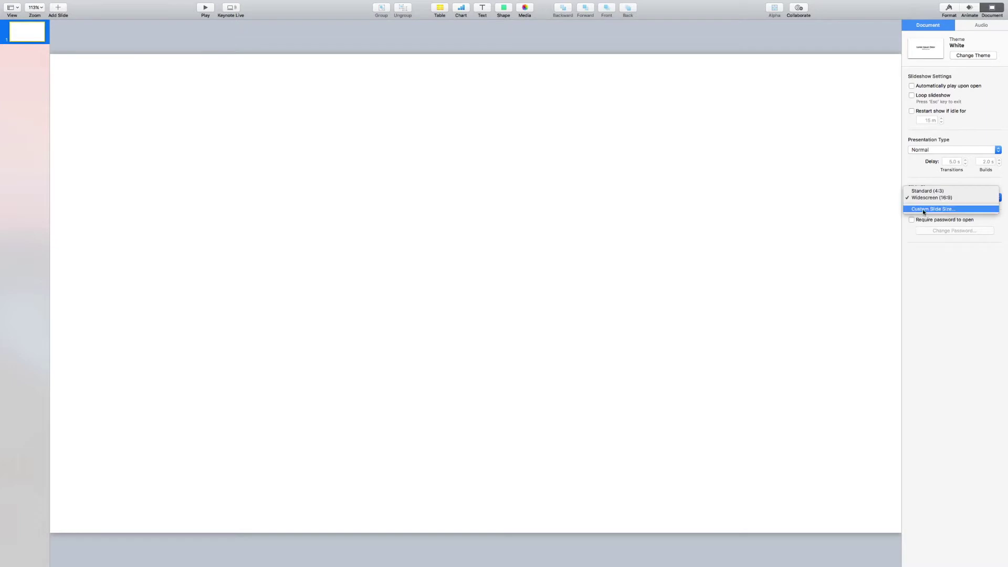
pyautogui.click(924, 213)
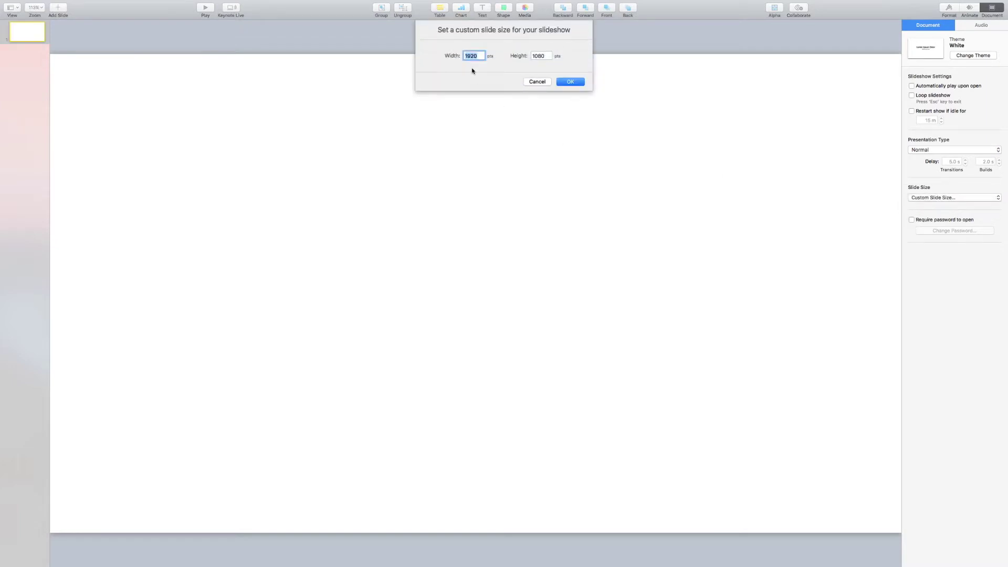
pyautogui.click(571, 82)
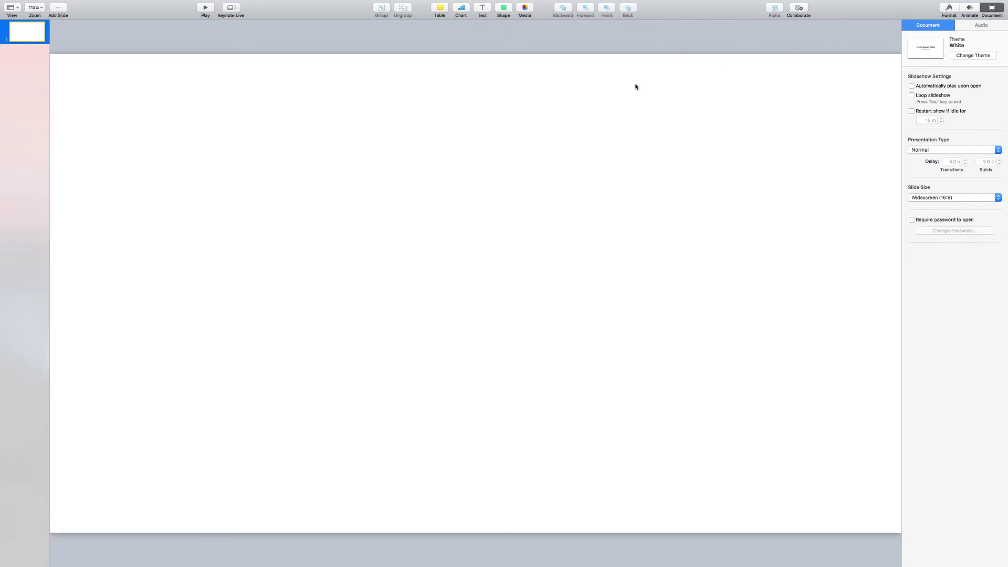
# Insert a 3D pie chart, raise it on the slide and tilt it nearly face-on
pyautogui.click(460, 9)
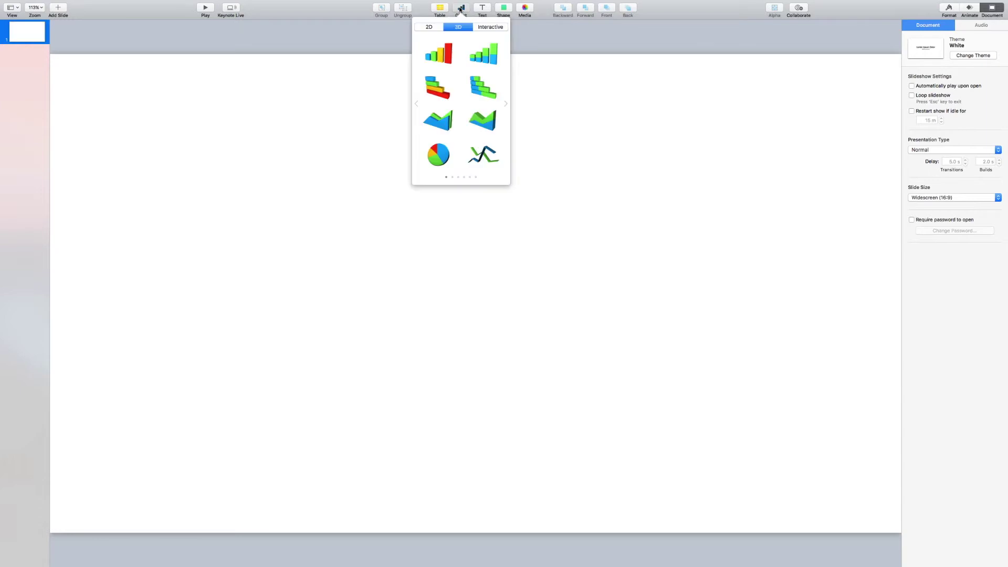
pyautogui.click(439, 156)
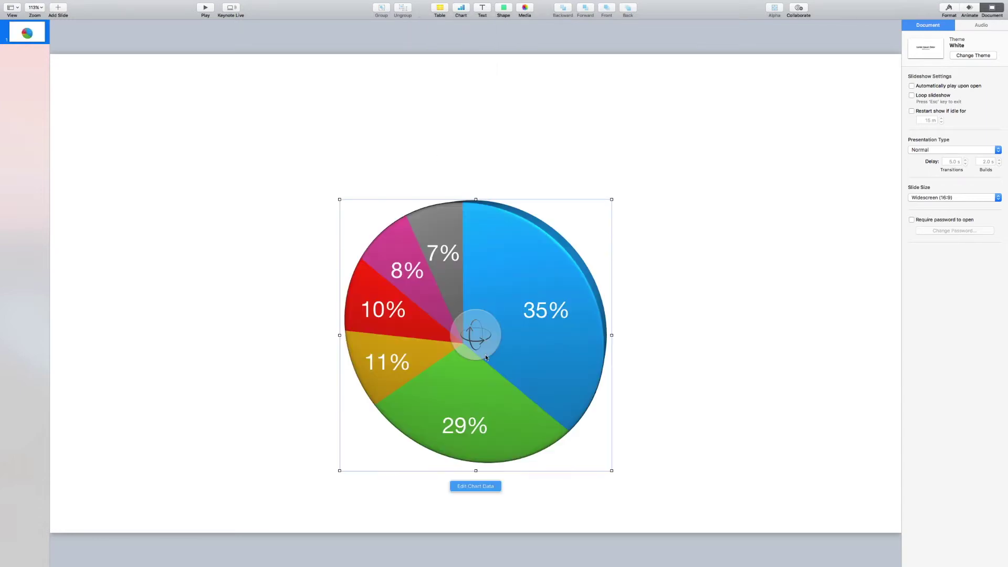
pyautogui.moveTo(472, 338)
pyautogui.mouseDown()
pyautogui.moveTo(508, 270)
pyautogui.moveTo(475, 346)
pyautogui.mouseUp()
pyautogui.moveTo(534, 352); pyautogui.dragTo(536, 283)
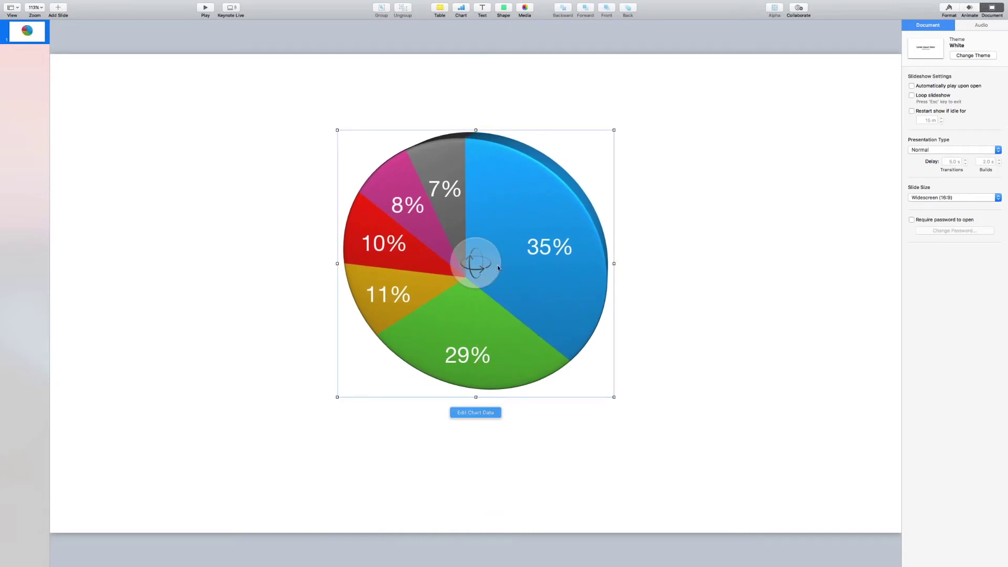
pyautogui.moveTo(479, 267)
pyautogui.mouseDown()
pyautogui.moveTo(507, 229)
pyautogui.moveTo(524, 255)
pyautogui.moveTo(490, 276)
pyautogui.moveTo(468, 257)
pyautogui.mouseUp()
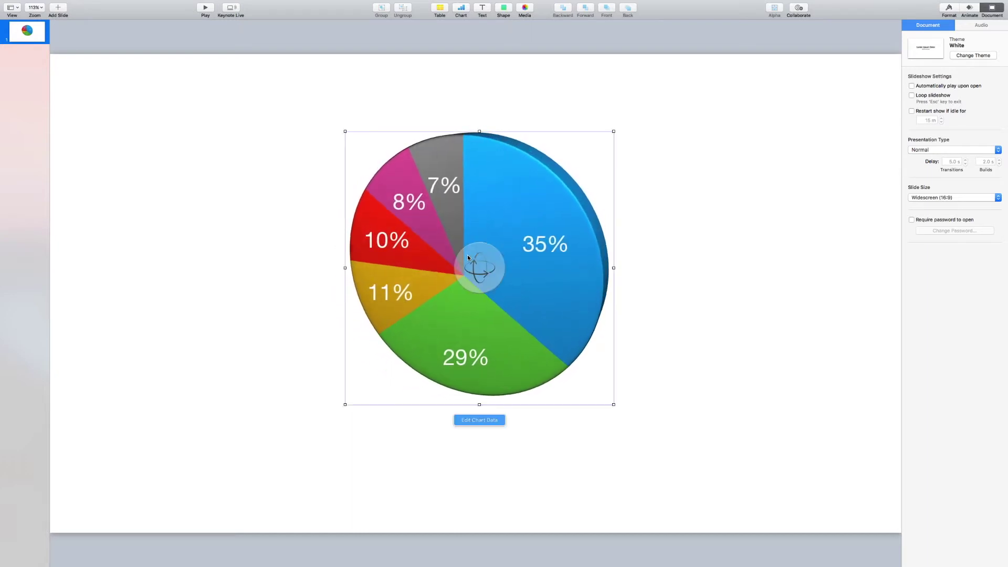
# Edit the chart data so Region 1 reads May 100, June 20 and July 91
pyautogui.click(478, 421)
pyautogui.click(465, 469)
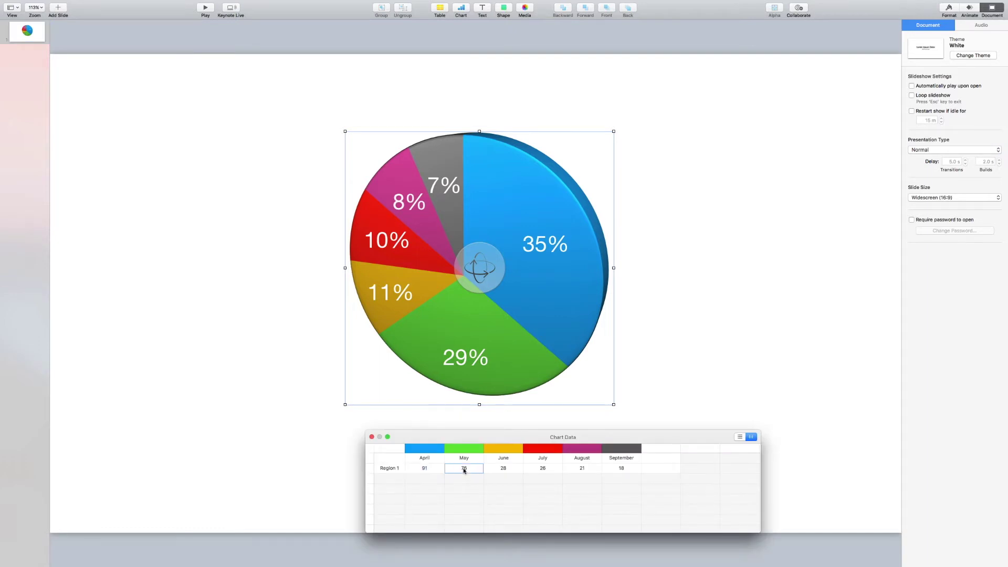
pyautogui.doubleClick(464, 468)
pyautogui.write('100')
pyautogui.press('Tab')
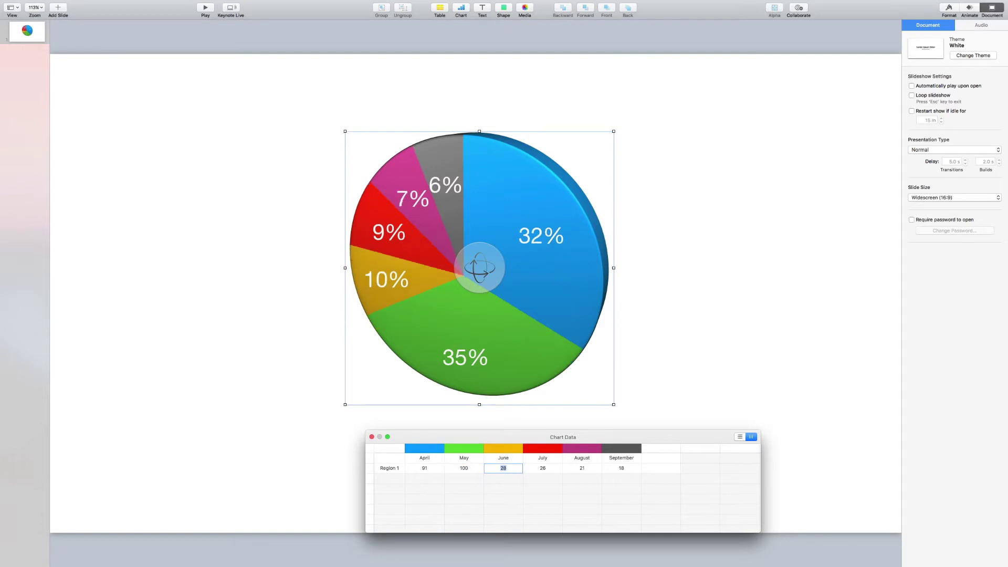
pyautogui.write('20')
pyautogui.press('Tab')
pyautogui.write('91')
pyautogui.press('Tab')
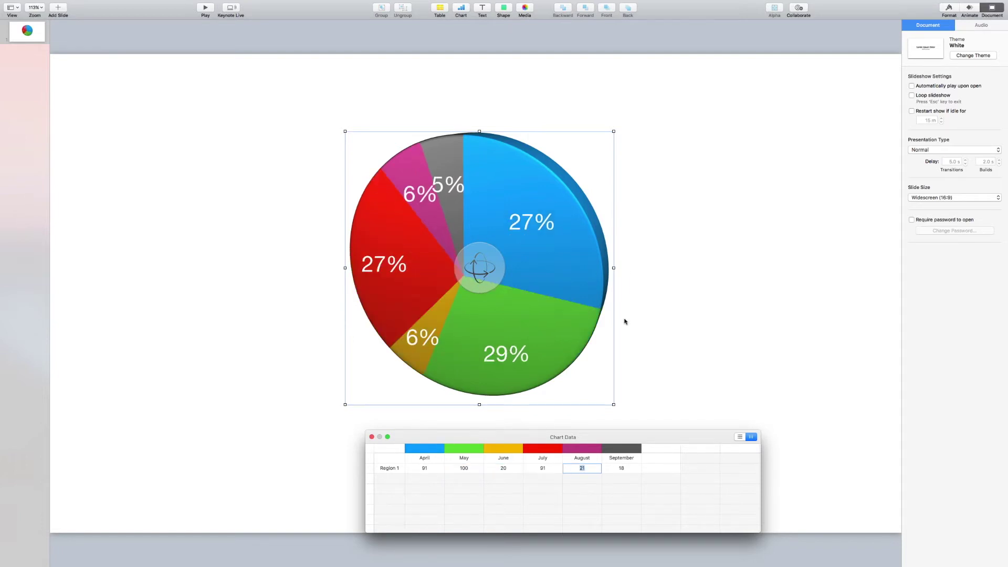
pyautogui.click(718, 292)
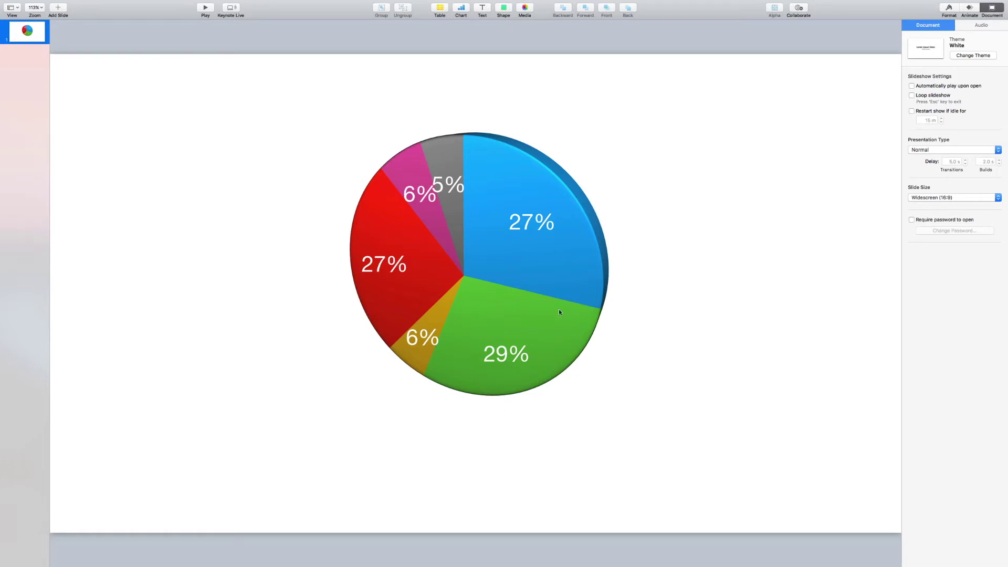
# Select the green 29% wedge and change its fill colour to purple
pyautogui.click(506, 317)
pyautogui.click(506, 318)
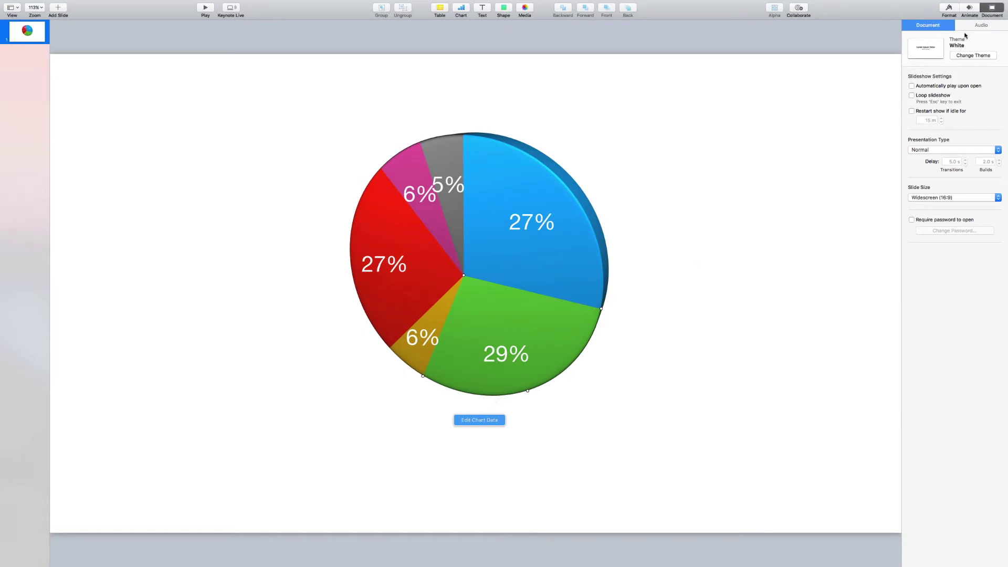
pyautogui.click(949, 8)
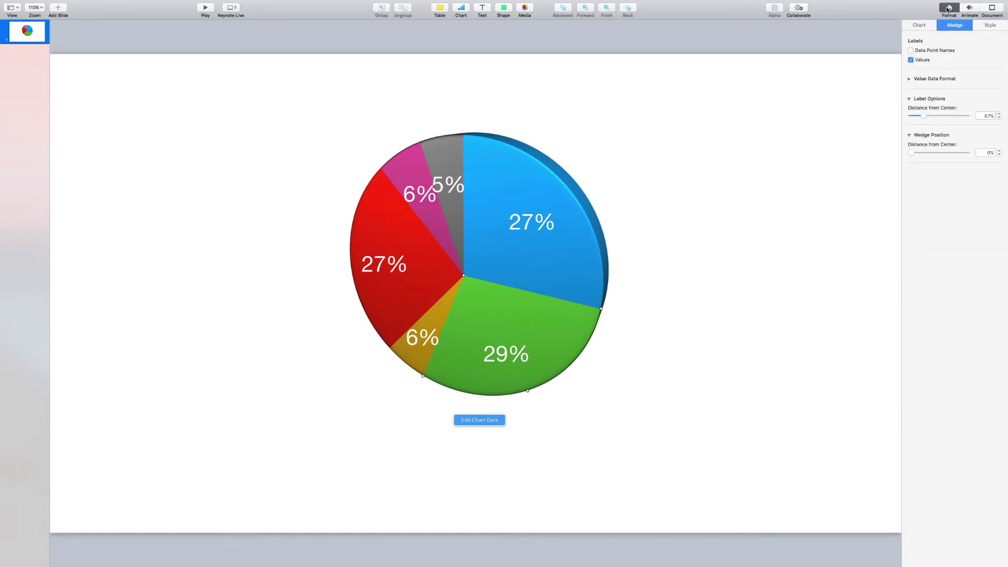
pyautogui.click(990, 26)
pyautogui.click(930, 65)
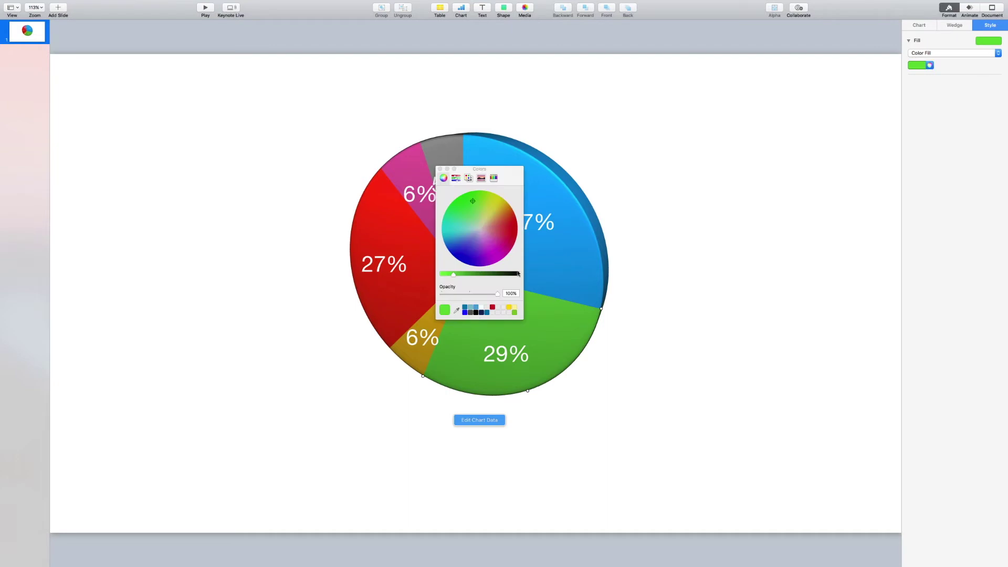
pyautogui.moveTo(475, 213); pyautogui.dragTo(494, 262)
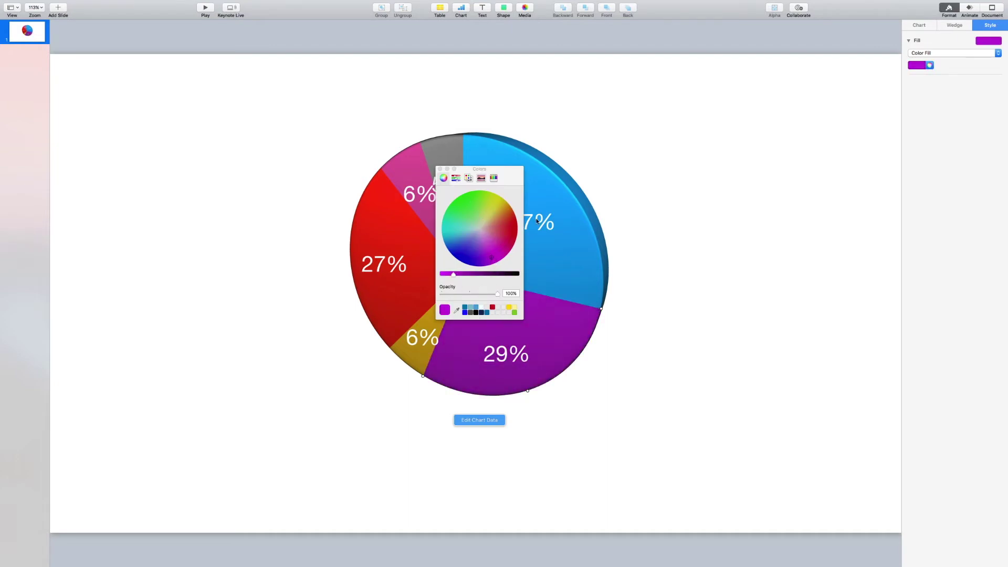
pyautogui.click(930, 65)
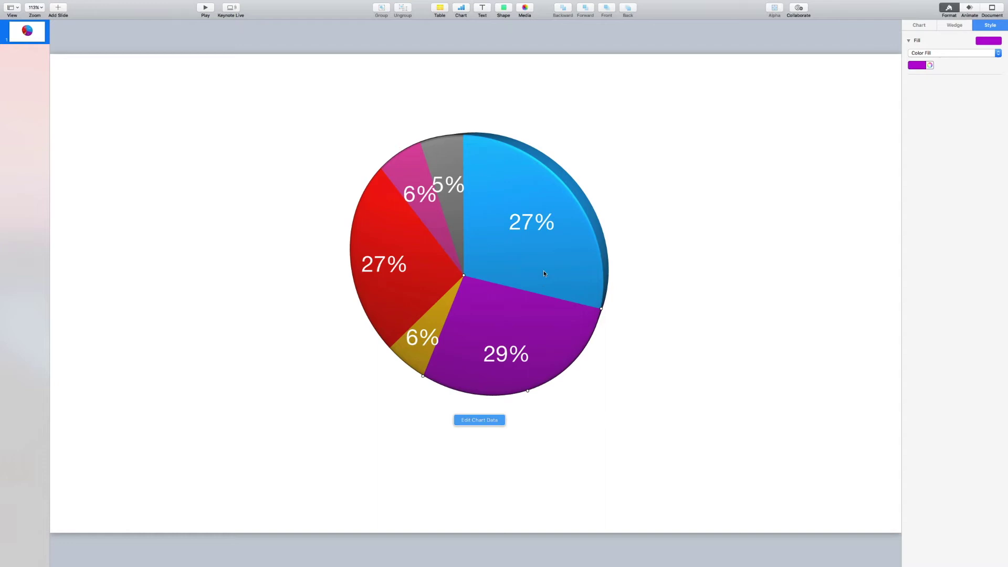
# Uncheck Values in the chart's Wedges settings to hide the percentage labels
pyautogui.click(641, 174)
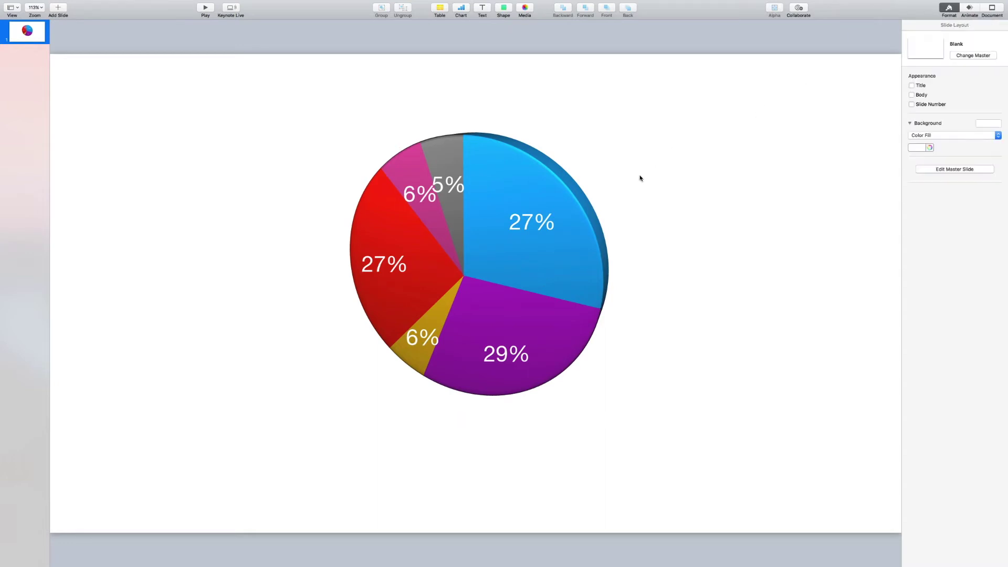
pyautogui.click(558, 237)
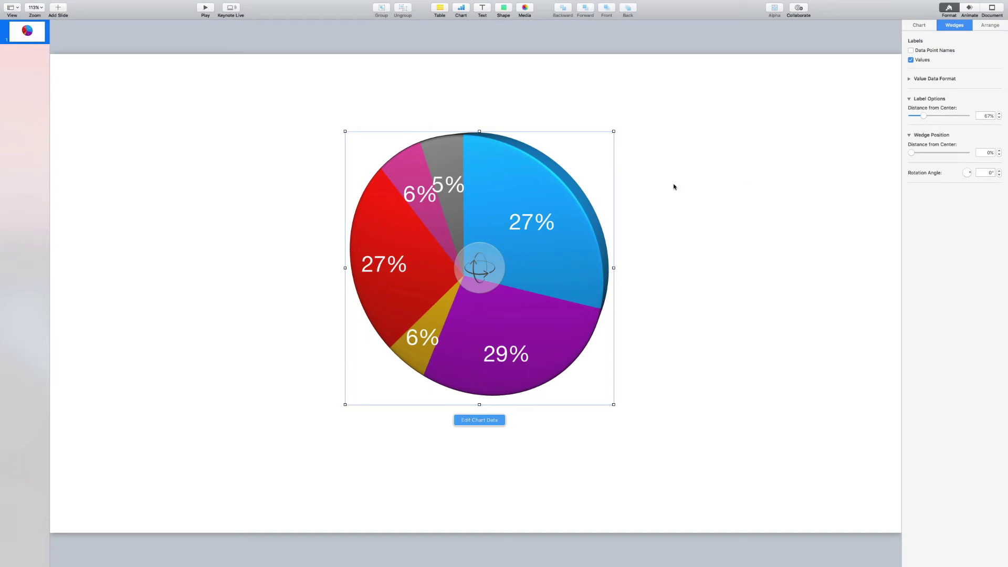
pyautogui.click(911, 60)
pyautogui.click(644, 248)
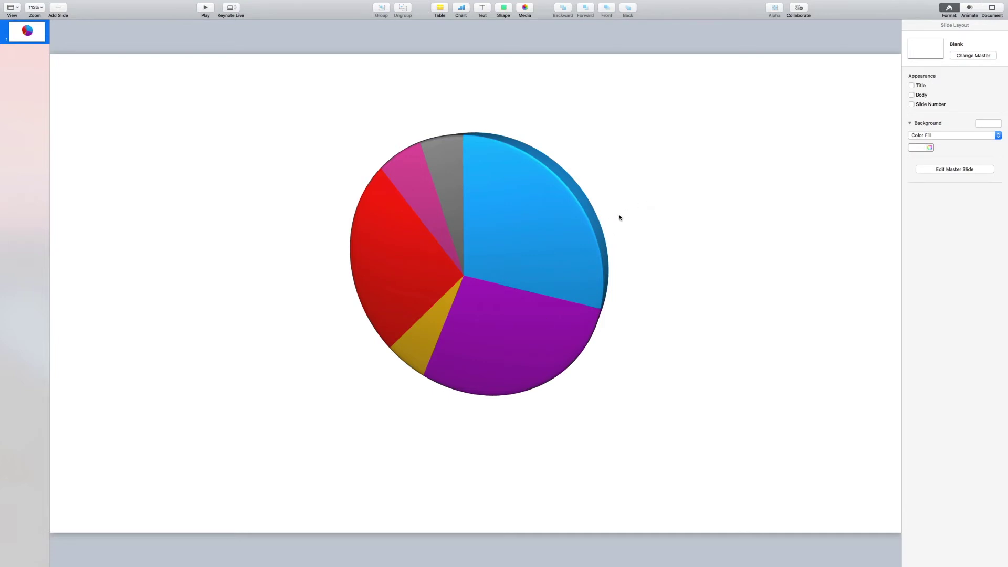
# Add a 3D Grow build-in to the pie chart, delivered By Wedge, and preview it
pyautogui.click(516, 237)
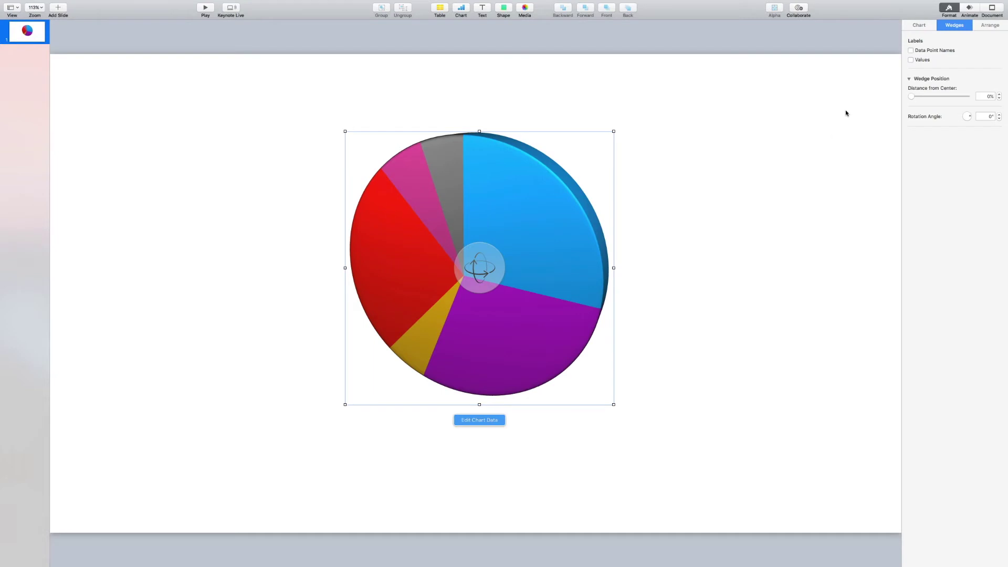
pyautogui.click(971, 8)
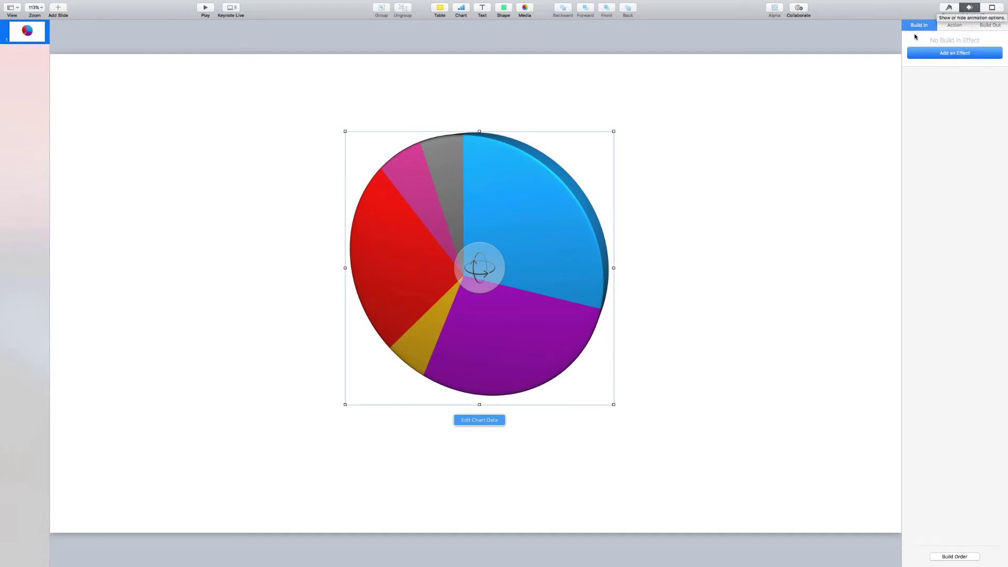
pyautogui.click(947, 55)
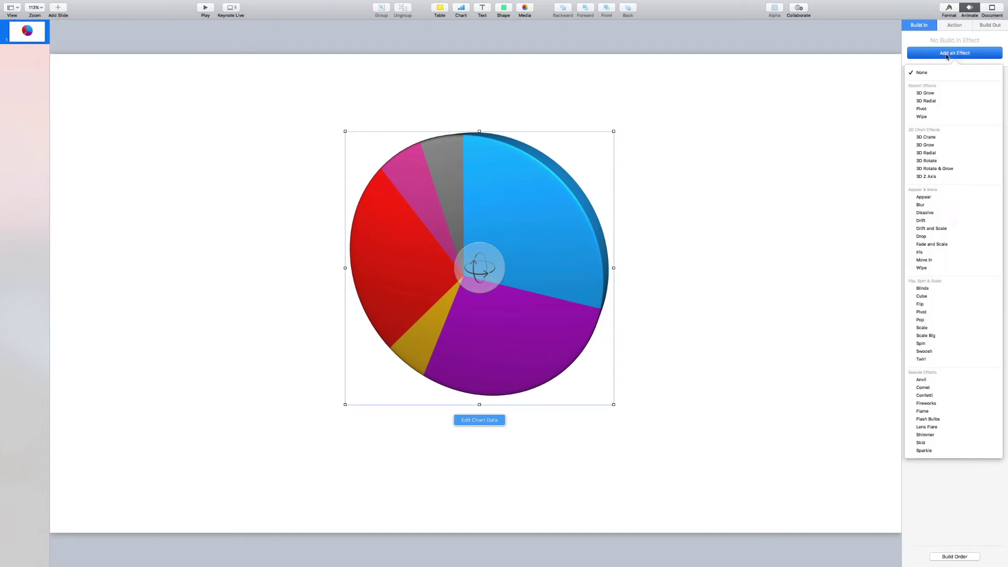
pyautogui.click(925, 93)
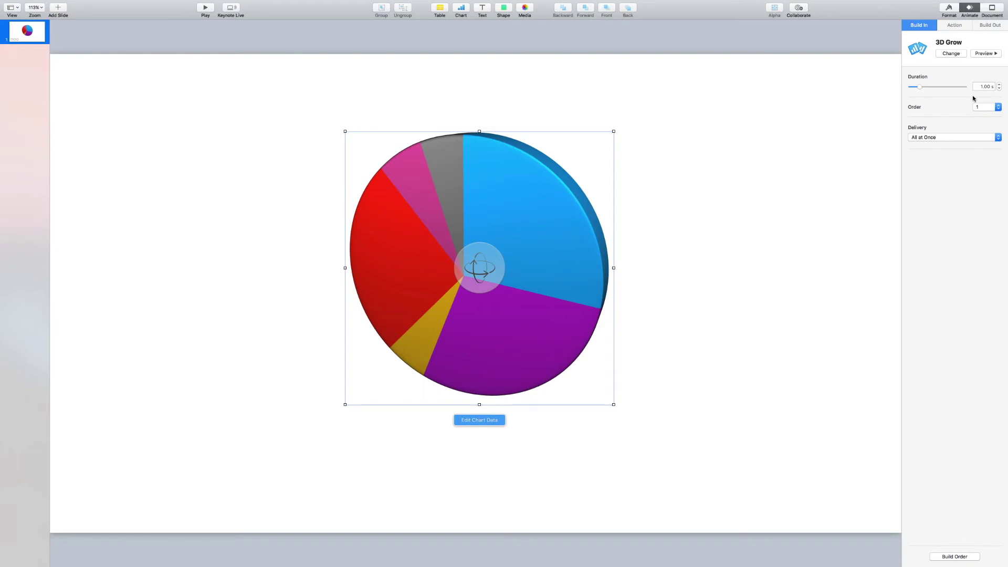
pyautogui.click(936, 137)
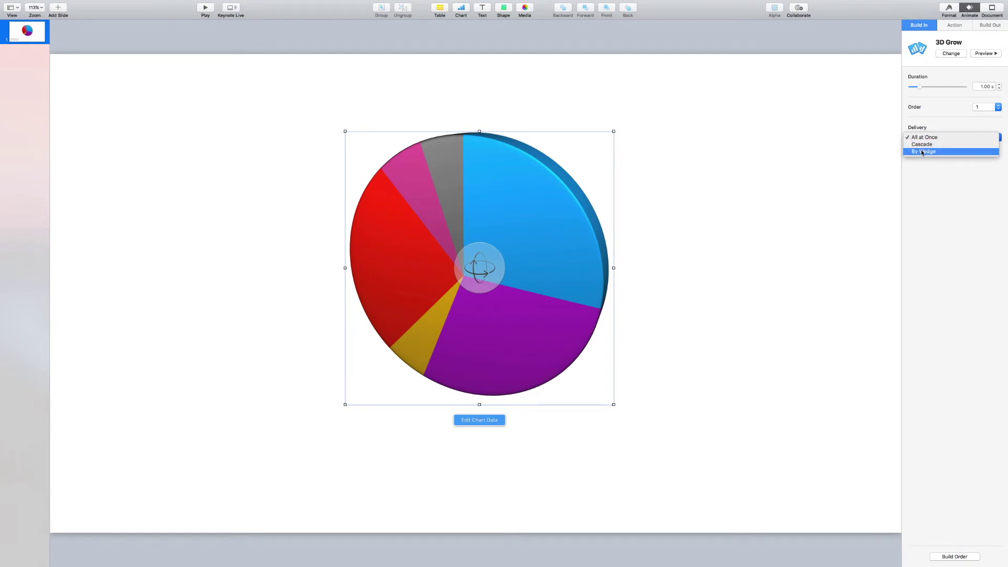
pyautogui.click(923, 152)
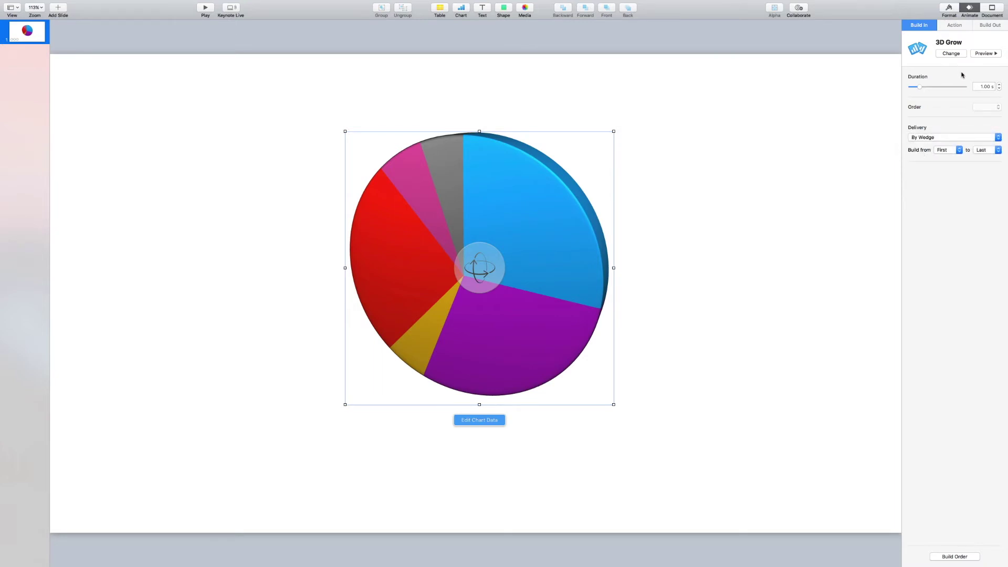
pyautogui.click(990, 55)
pyautogui.click(763, 185)
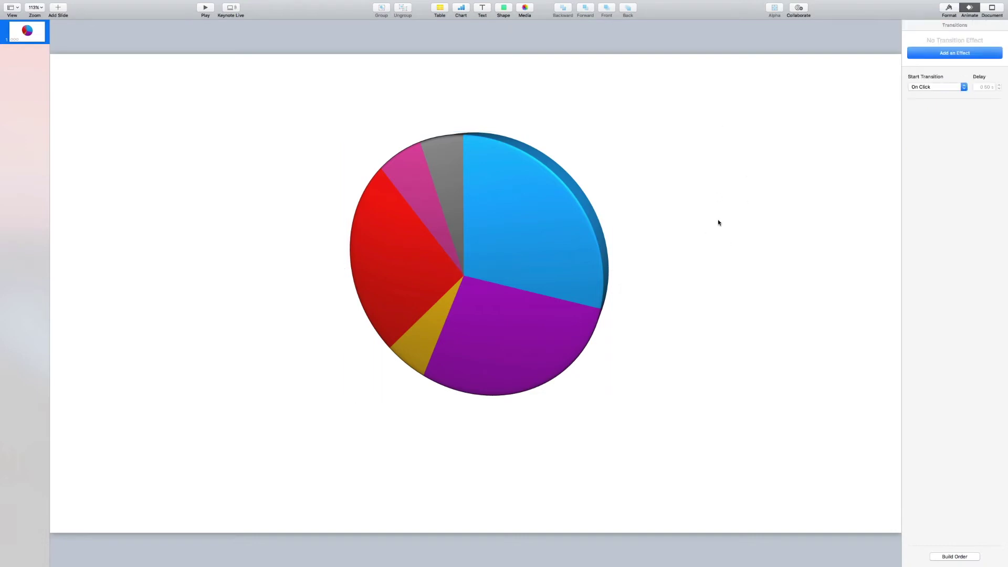
# Fill the slide background with bright green from the colour picker
pyautogui.click(950, 8)
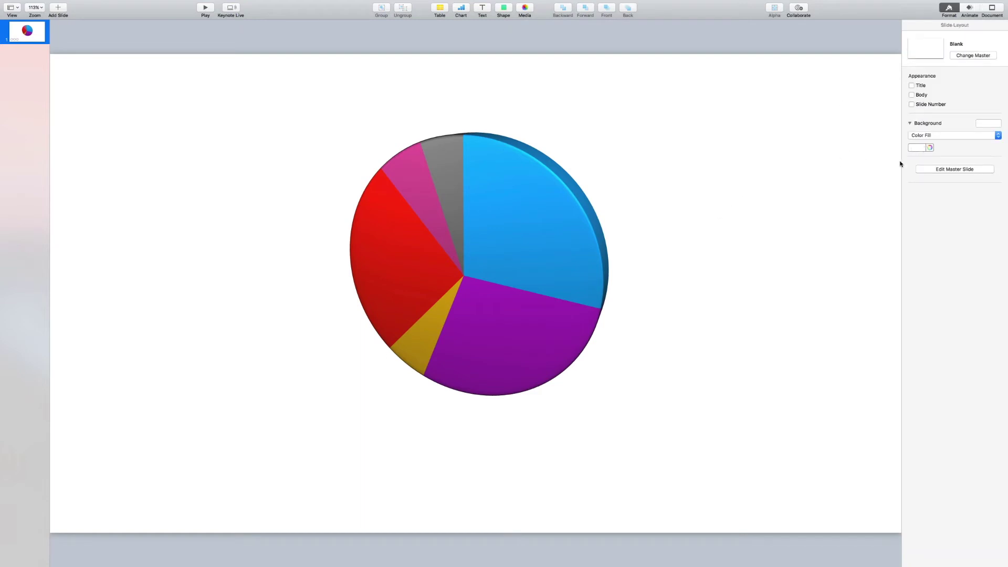
pyautogui.click(930, 148)
pyautogui.moveTo(484, 229); pyautogui.dragTo(452, 193)
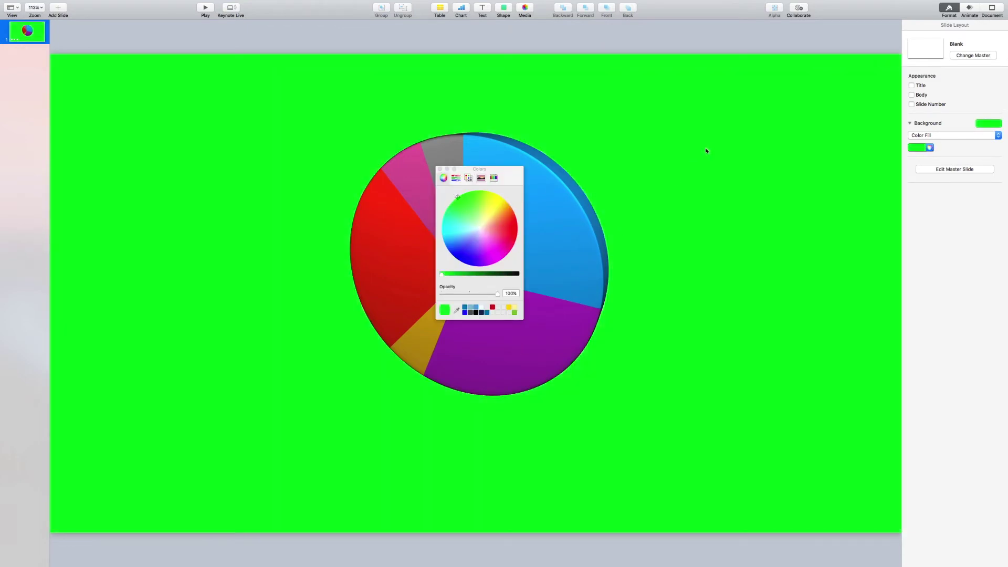
pyautogui.click(440, 169)
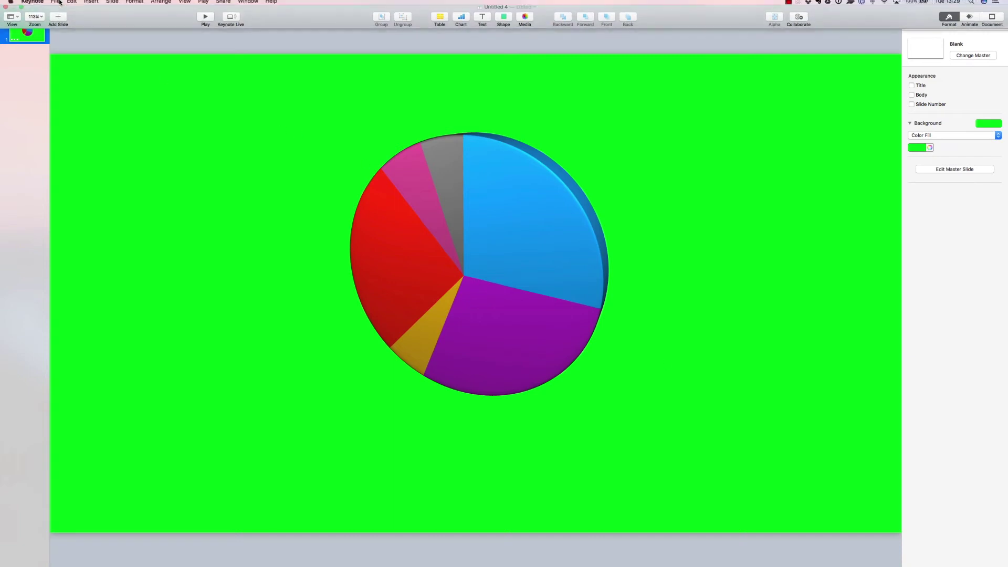
# Export the presentation to QuickTime at 1080p as '3d pie chart'
pyautogui.click(55, 4)
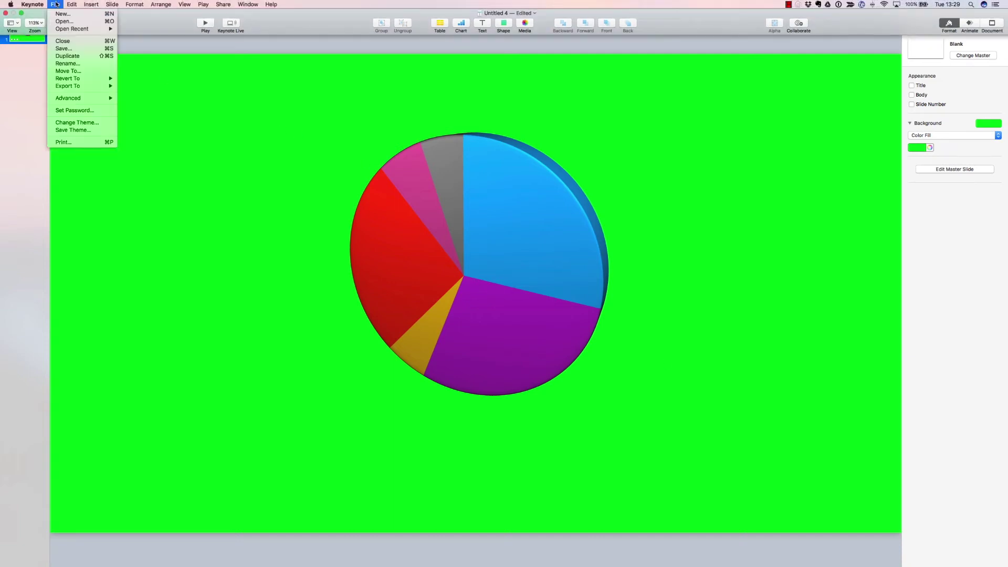
pyautogui.moveTo(79, 86)
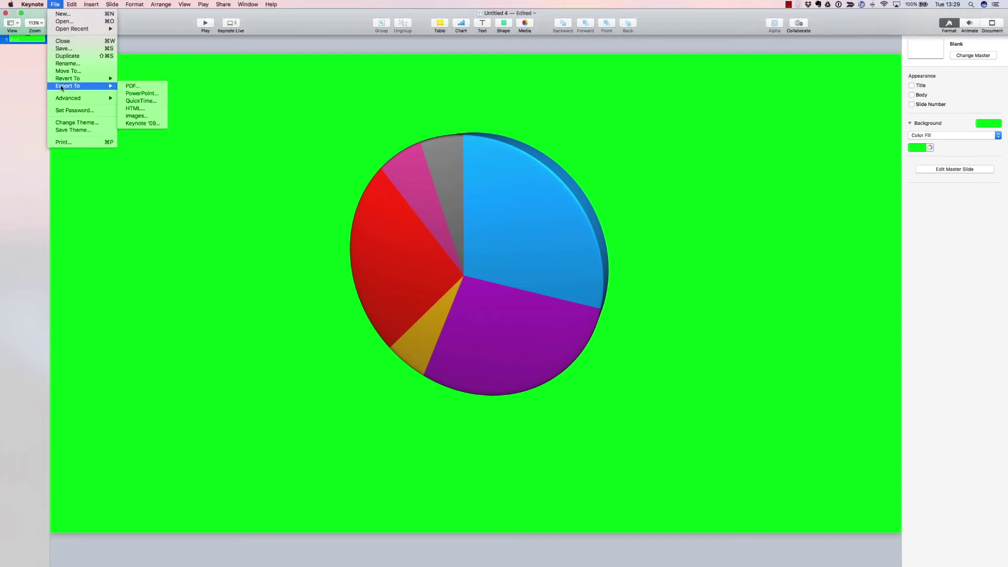
pyautogui.click(147, 101)
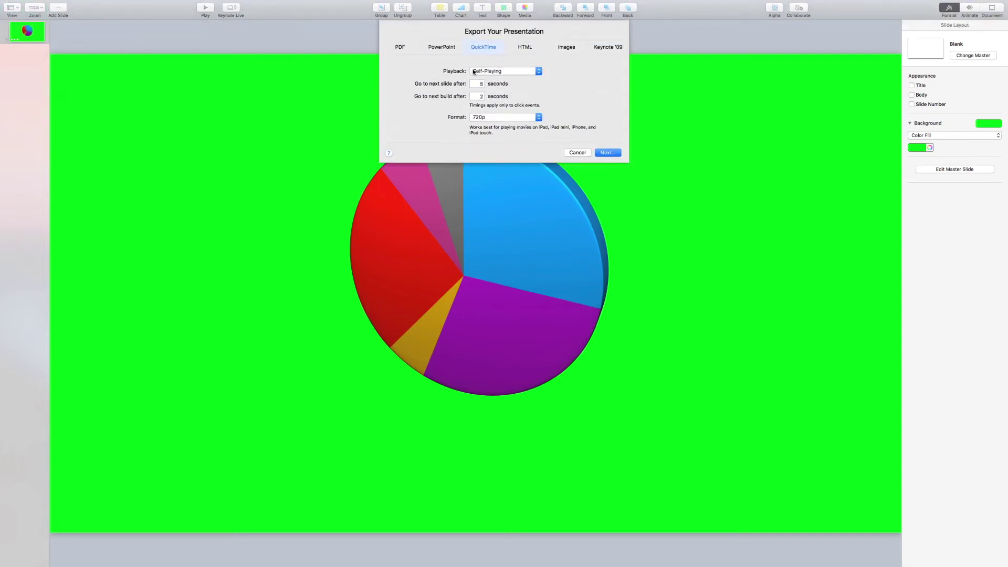
pyautogui.click(487, 119)
pyautogui.click(487, 125)
pyautogui.click(608, 153)
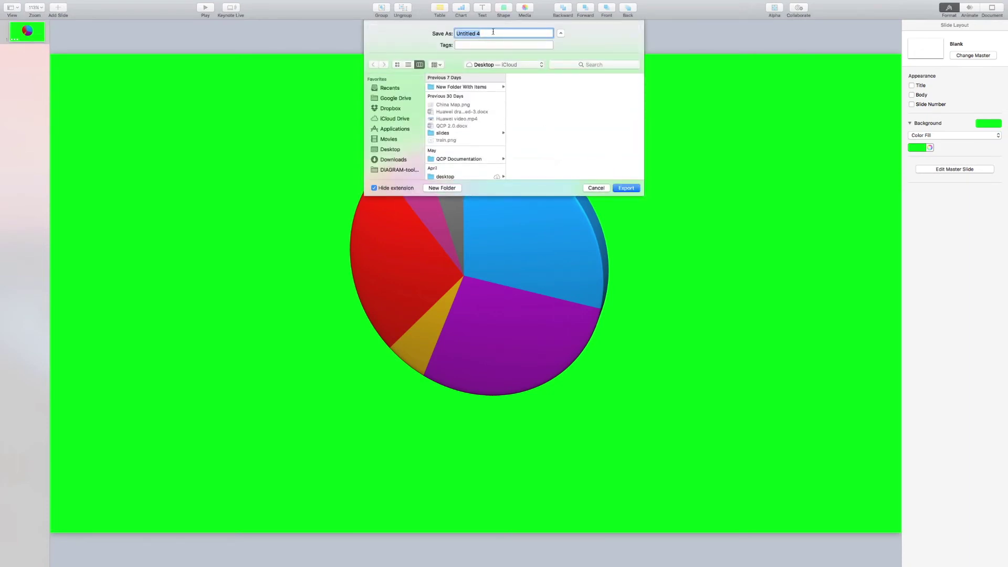
pyautogui.write('3d pie chart')
pyautogui.click(626, 188)
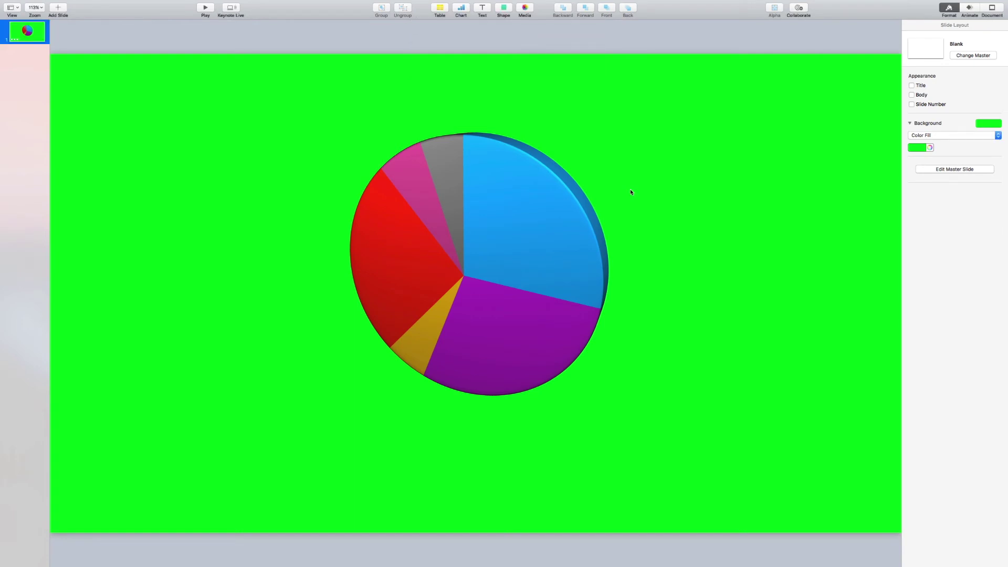
# Switch to Final Cut Pro and import the 3d pie chart movie from the Desktop
pyautogui.hotkey('ctrl', 'Right')
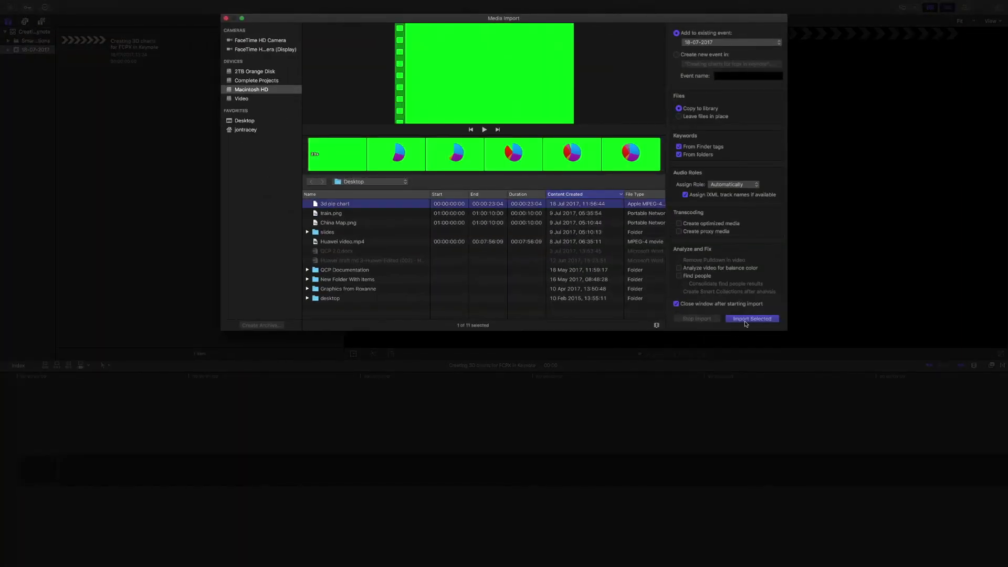
pyautogui.click(746, 320)
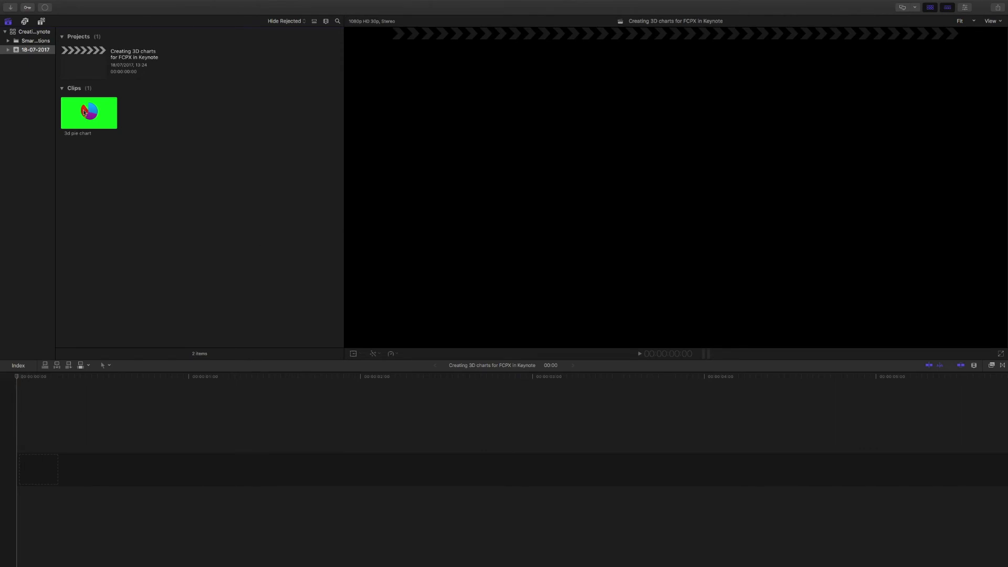
# Drag the 3d pie chart clip into the timeline, zoom to fit, and go to its last frame
pyautogui.click(84, 112)
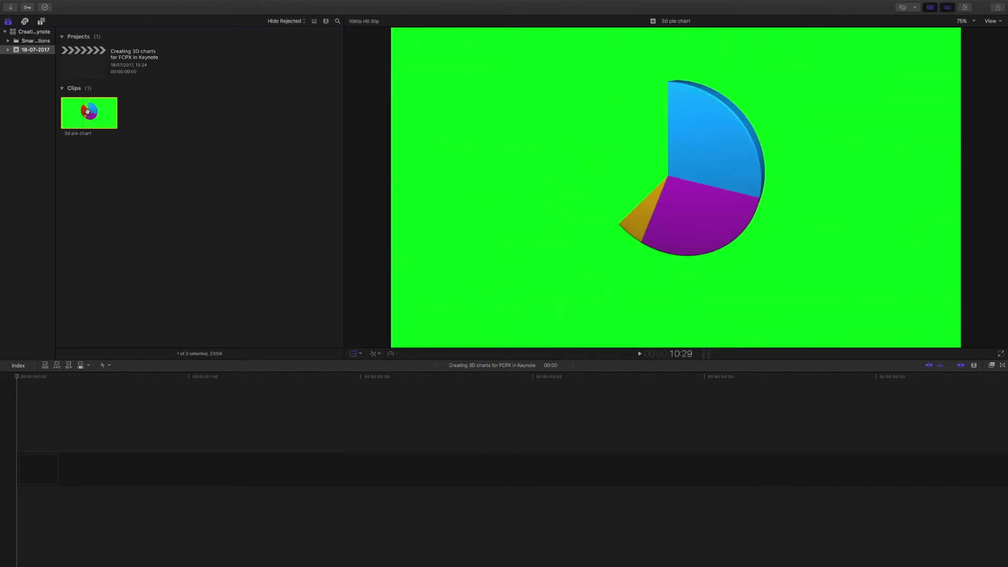
pyautogui.moveTo(84, 112); pyautogui.dragTo(39, 468)
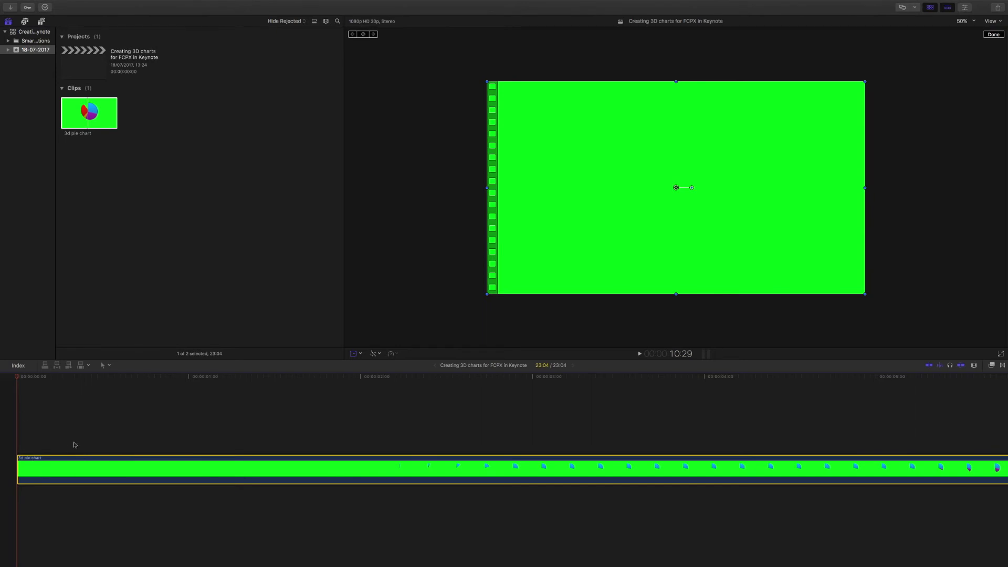
pyautogui.hotkey('shift', 'z')
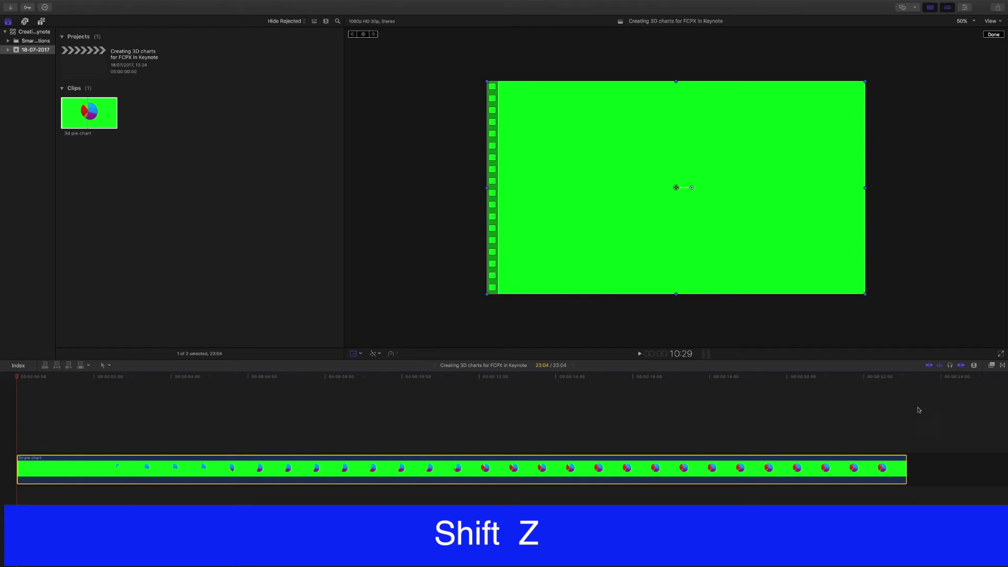
pyautogui.click(900, 379)
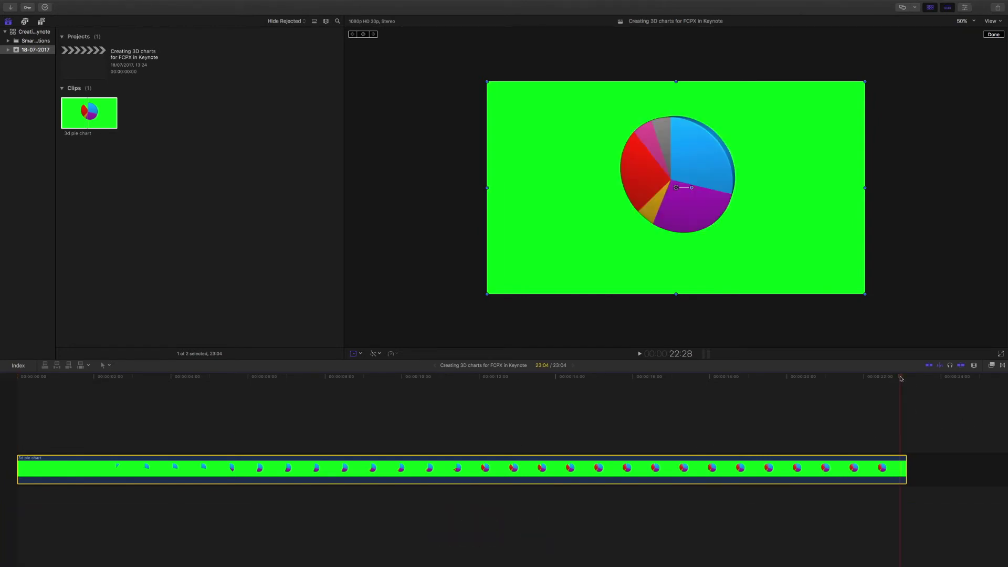
pyautogui.moveTo(901, 378); pyautogui.dragTo(907, 379)
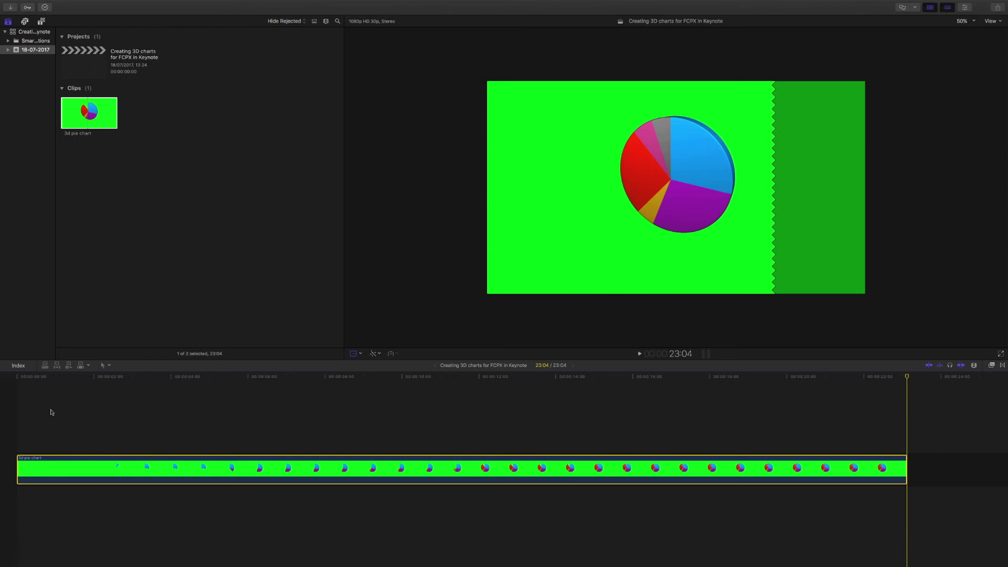
# Place a Gradient texture under the 3d pie chart clip and extend it to 23:04
pyautogui.click(41, 21)
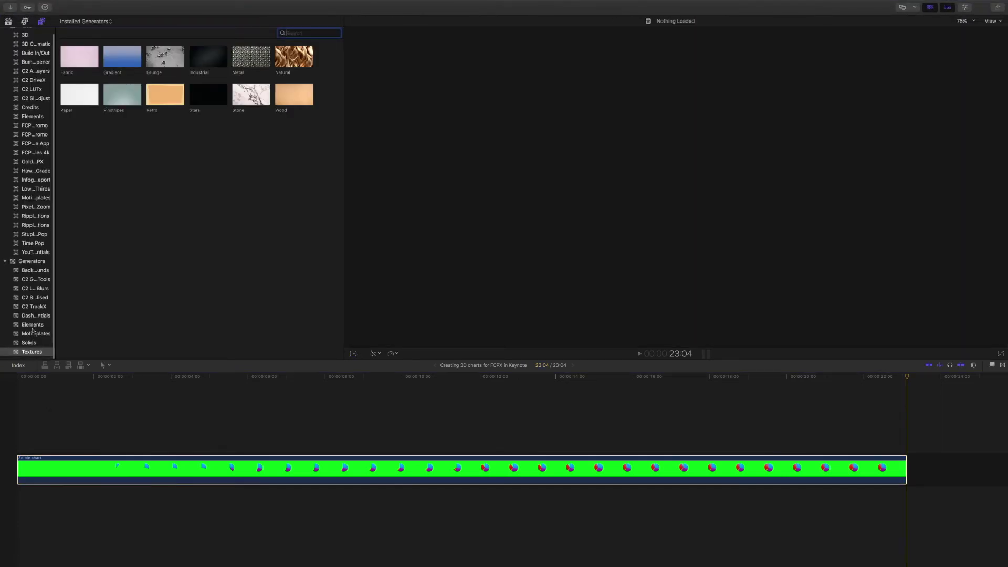
pyautogui.click(116, 57)
pyautogui.moveTo(116, 58); pyautogui.dragTo(16, 502)
pyautogui.moveTo(401, 504); pyautogui.dragTo(905, 503)
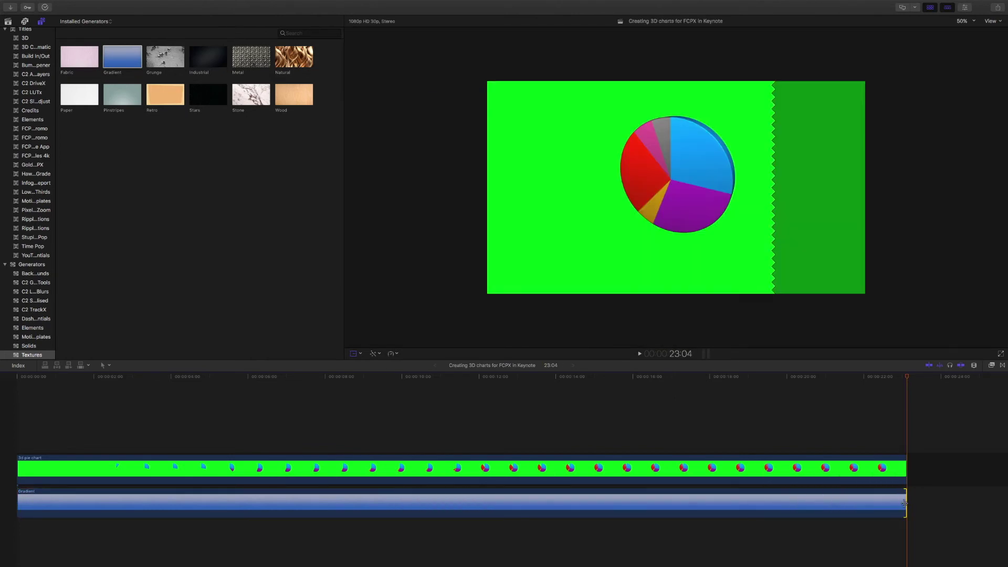
# Apply the Keyer effect to the 3d pie chart clip, revealing the blue gradient behind it
pyautogui.click(991, 365)
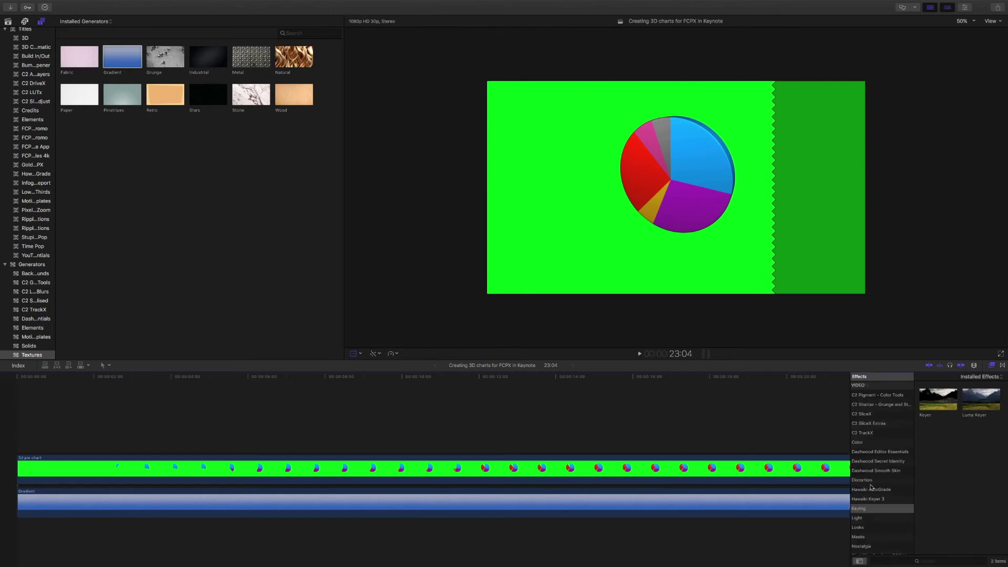
pyautogui.click(863, 509)
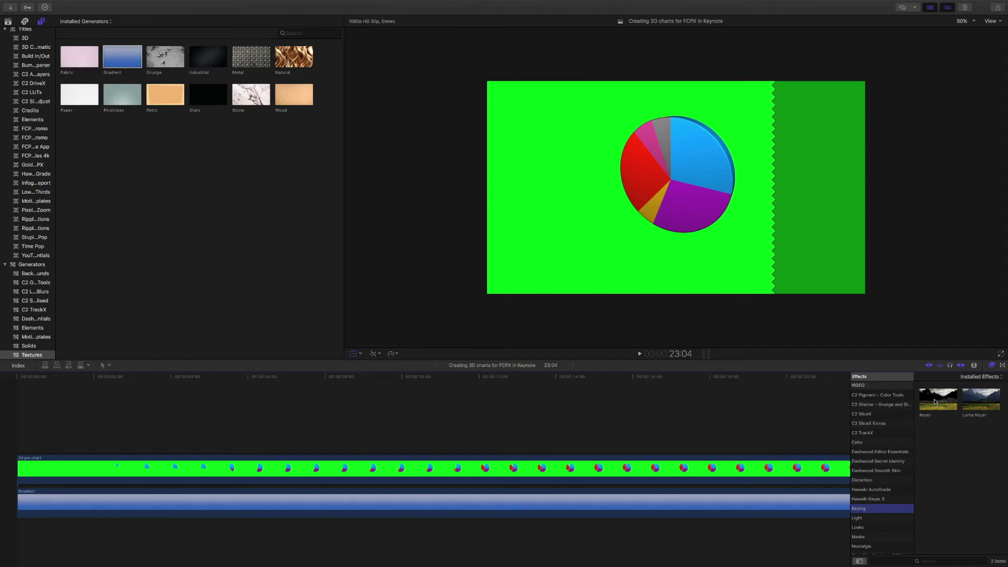
pyautogui.moveTo(935, 402); pyautogui.dragTo(676, 472)
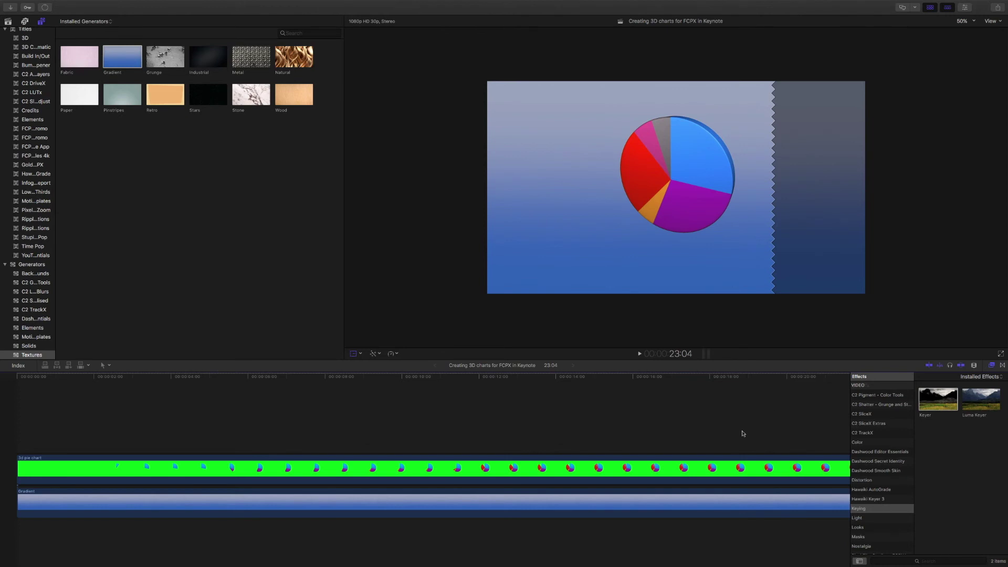
pyautogui.click(991, 365)
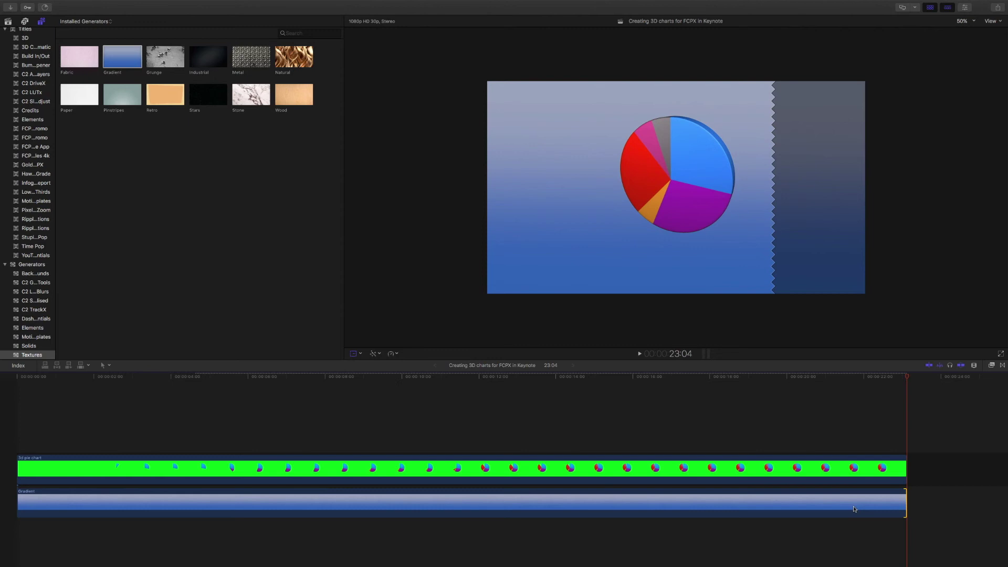
pyautogui.click(578, 502)
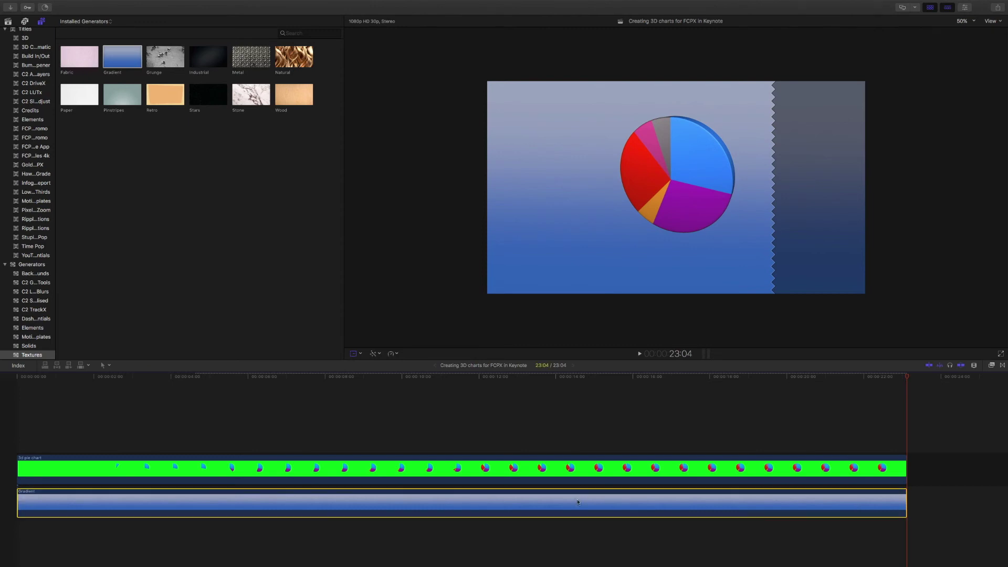
# At 17:06, nudge the pie chart clip 19 px left so it sits at X 0, Y 0
pyautogui.click(563, 469)
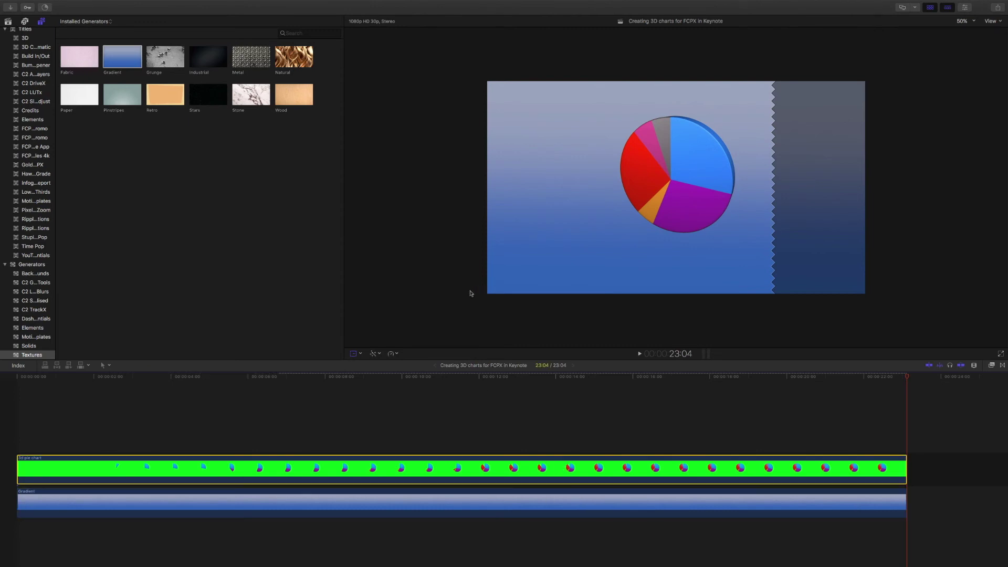
pyautogui.click(355, 355)
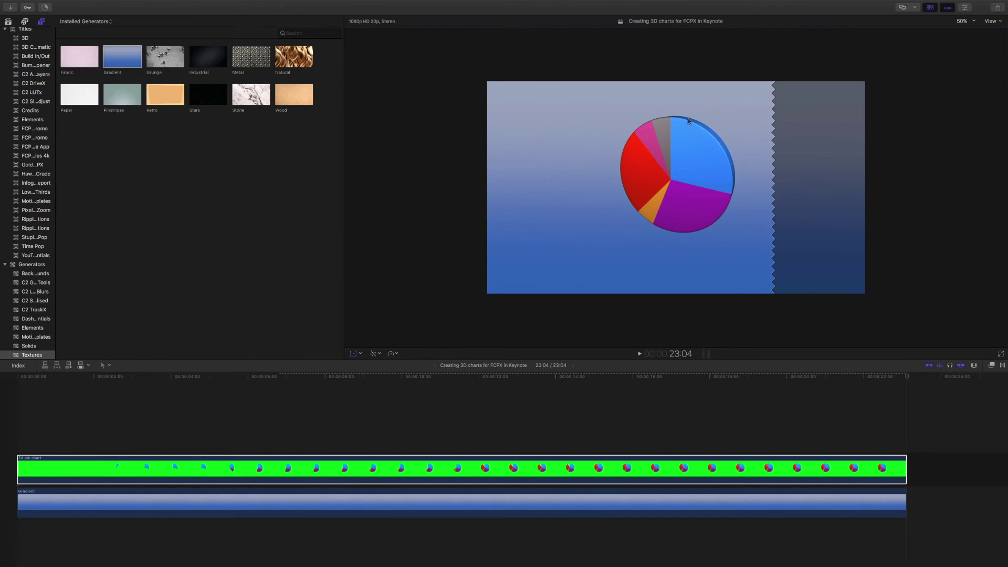
pyautogui.click(908, 379)
pyautogui.click(680, 377)
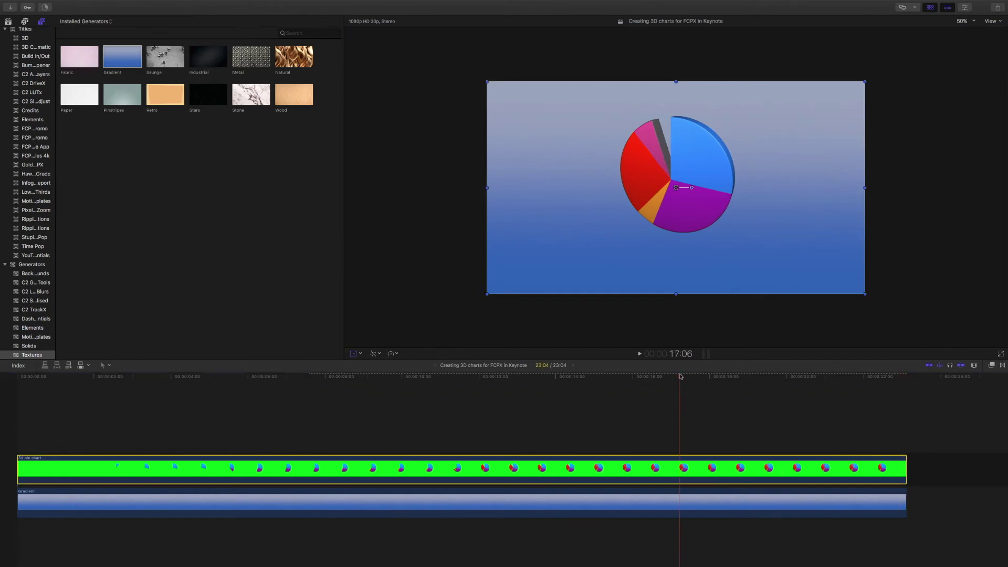
pyautogui.click(355, 353)
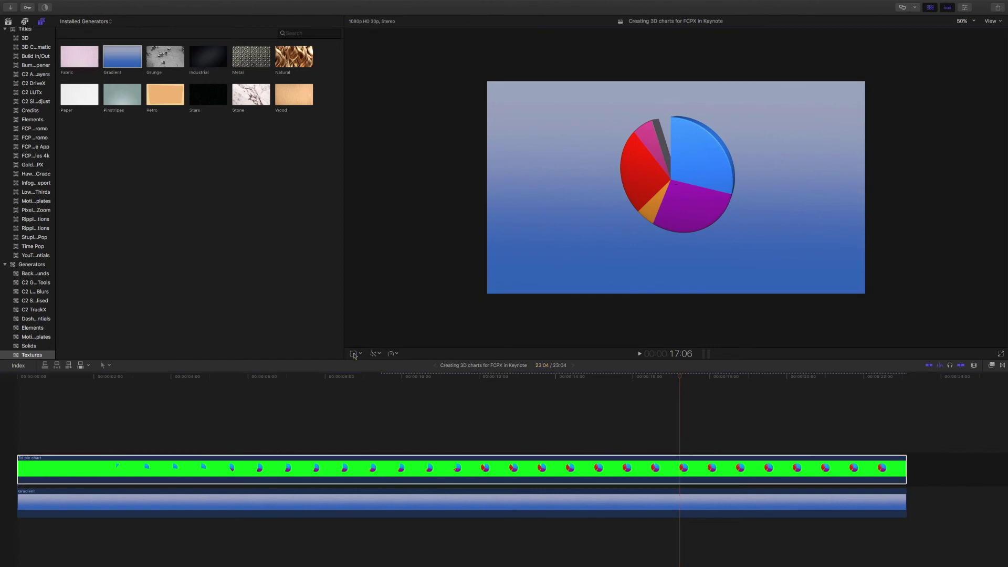
pyautogui.moveTo(687, 188)
pyautogui.mouseDown()
pyautogui.moveTo(664, 187)
pyautogui.moveTo(677, 189)
pyautogui.mouseUp()
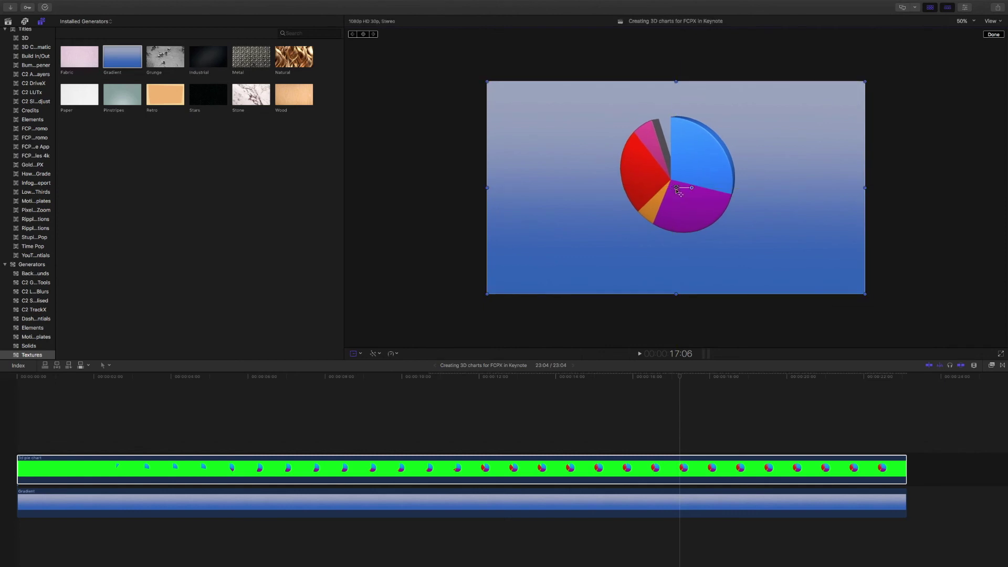
pyautogui.click(678, 412)
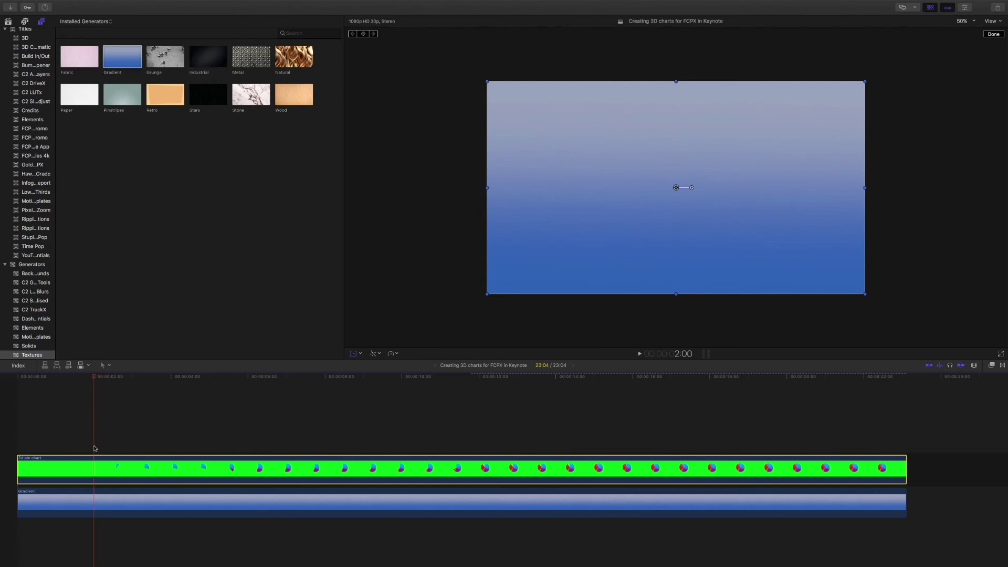
# Trim the empty first 2 seconds off the pie clip, making the project 21:04, and play it back
pyautogui.click(95, 468)
pyautogui.hotkey('alt', '[')
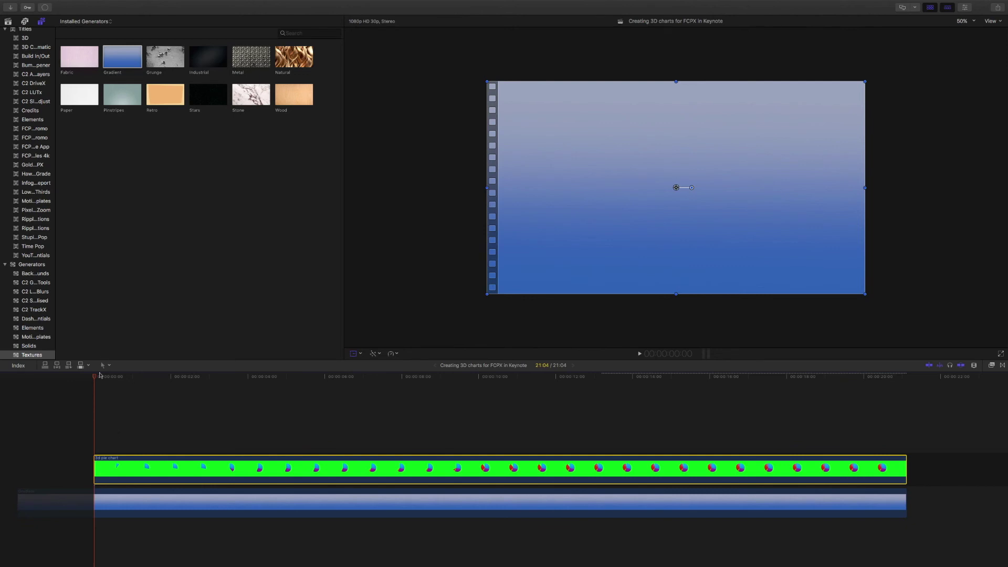
pyautogui.press('space')
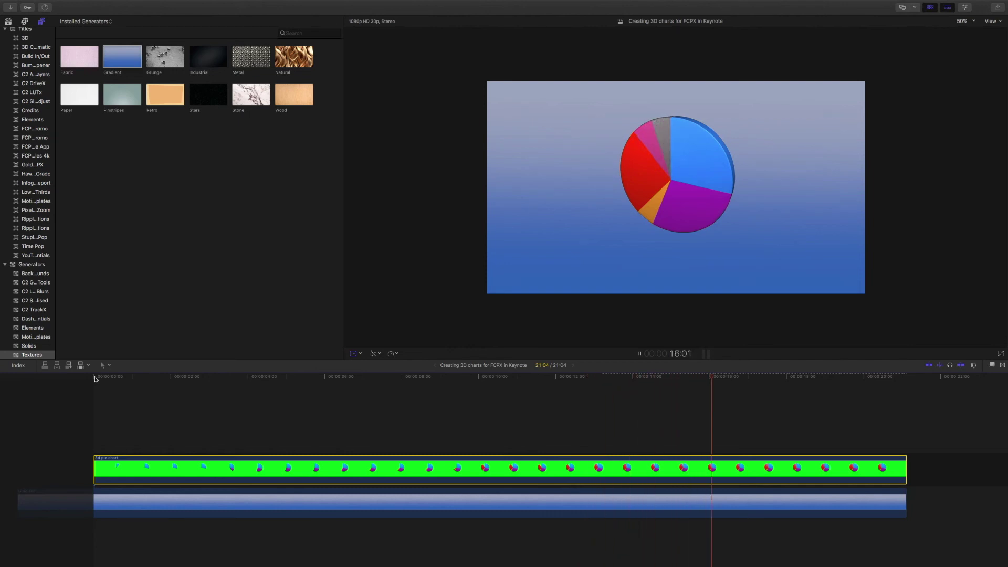
# Trim both the pie chart clip and the Gradient clip to end at 16:23
pyautogui.press('space')
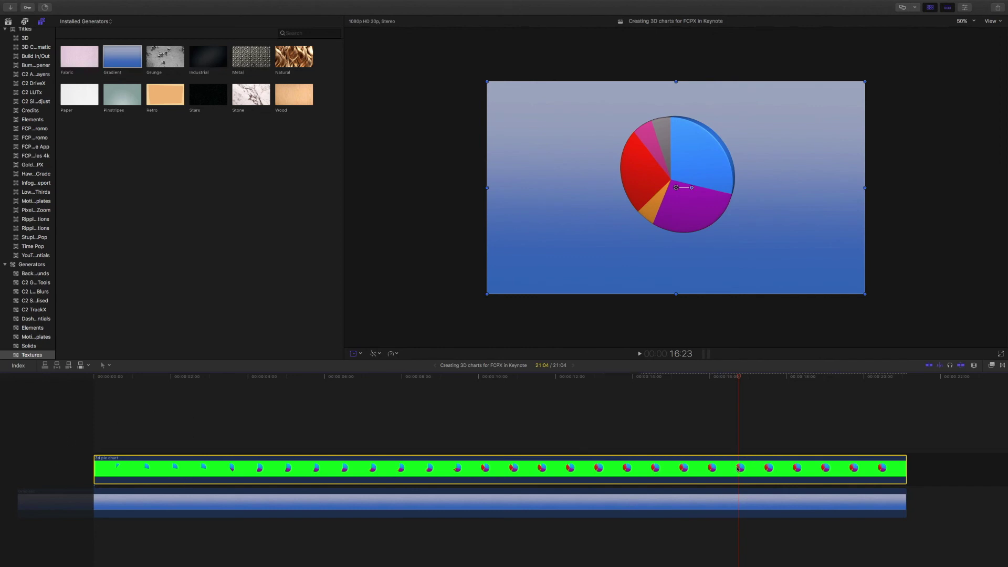
pyautogui.hotkey('alt', ']')
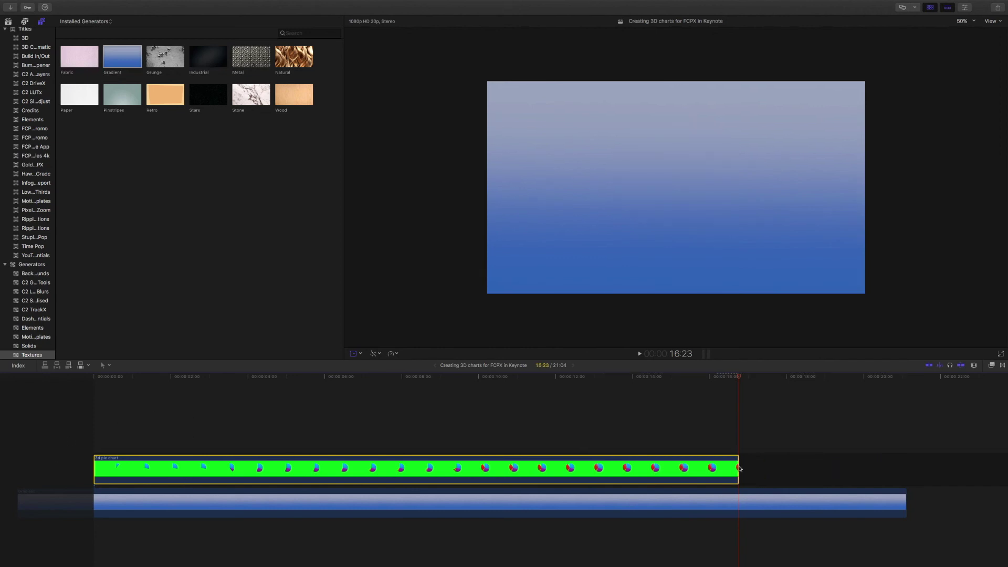
pyautogui.click(738, 506)
pyautogui.hotkey('alt', ']')
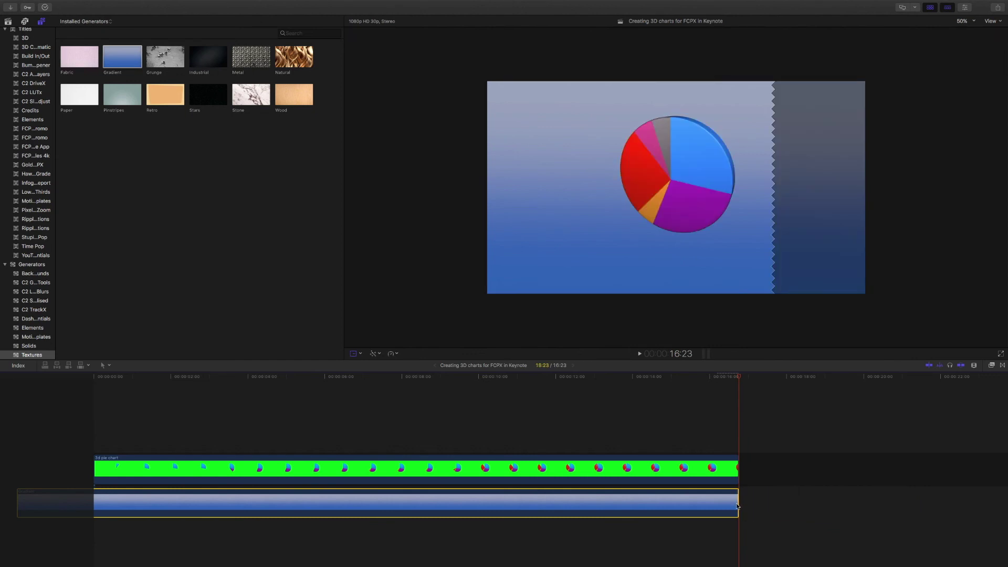
pyautogui.moveTo(738, 379); pyautogui.dragTo(396, 392)
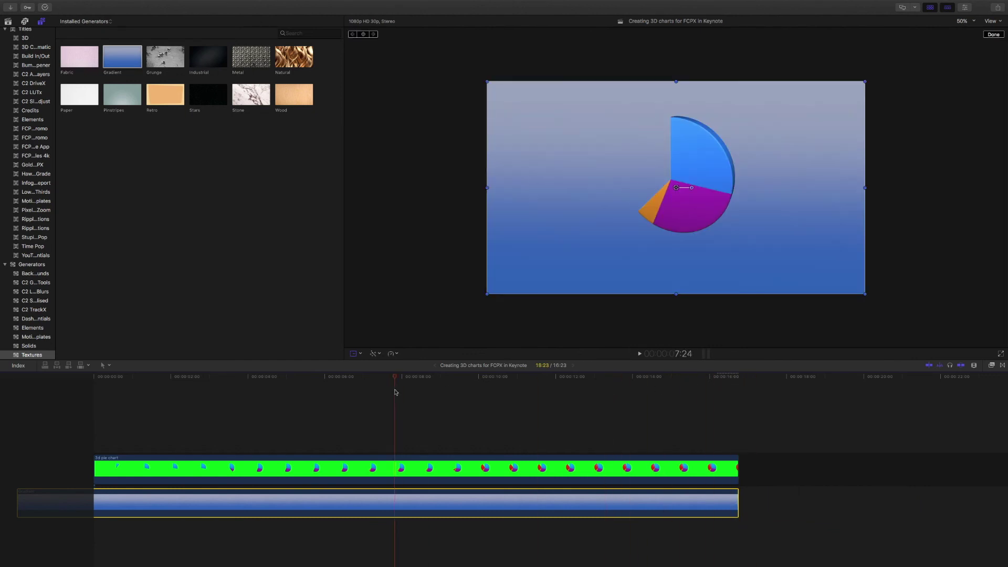
# Retime the 3d pie chart clip to Fast 2x speed
pyautogui.click(397, 462)
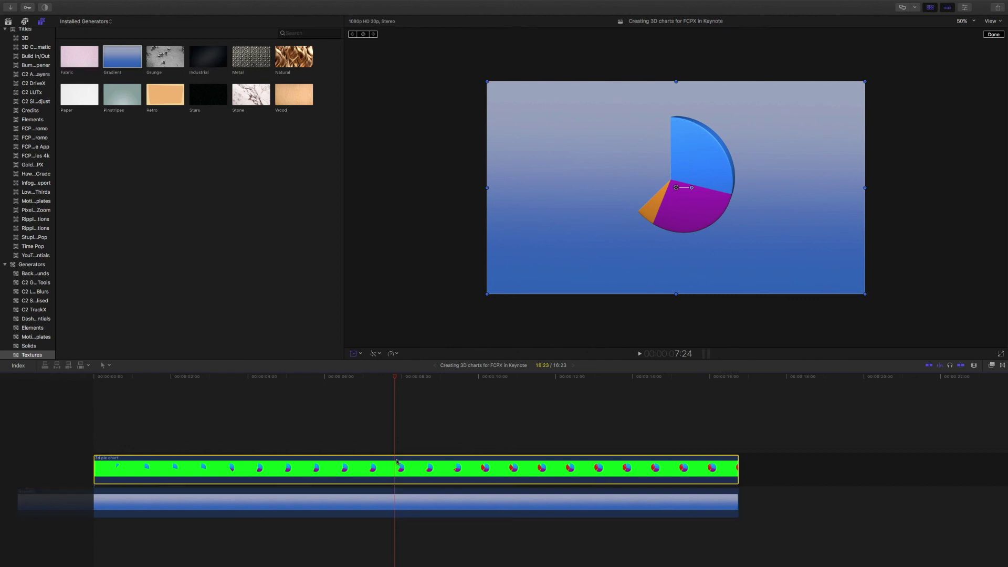
pyautogui.click(397, 354)
pyautogui.moveTo(397, 368)
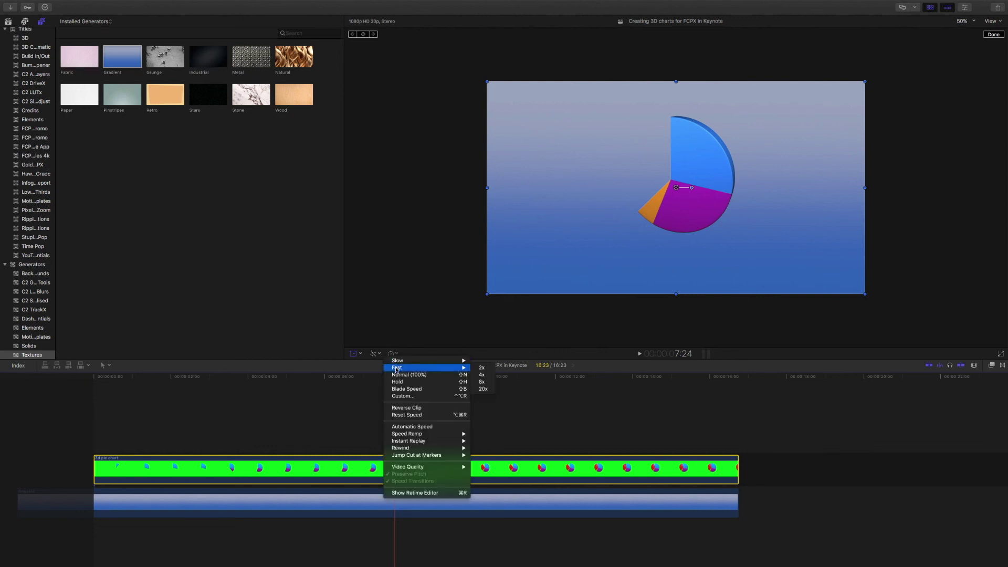
pyautogui.click(486, 370)
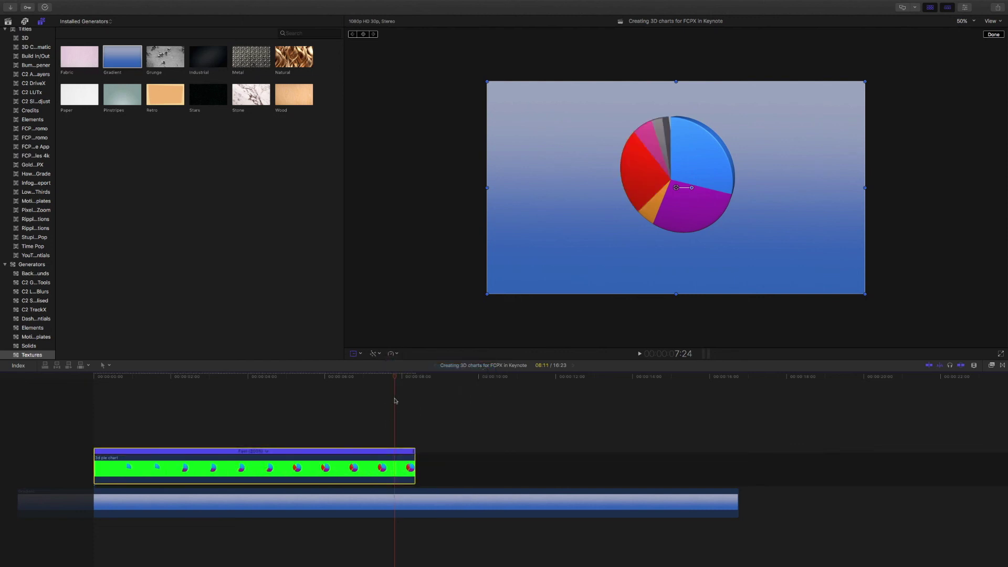
# Trim the Gradient to end at 8:11 with the pie clip, then replay from the start
pyautogui.click(415, 377)
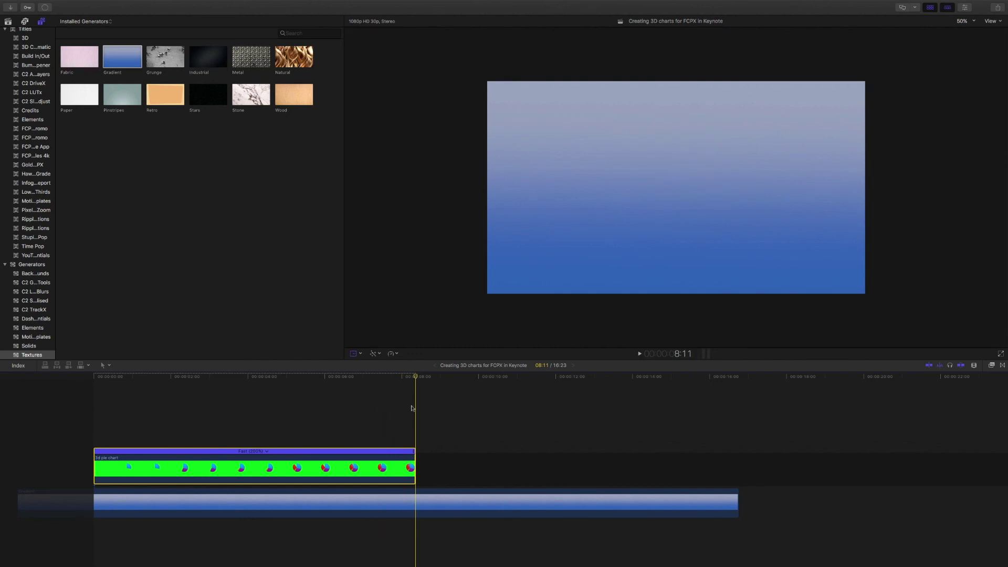
pyautogui.click(412, 503)
pyautogui.hotkey('alt', ']')
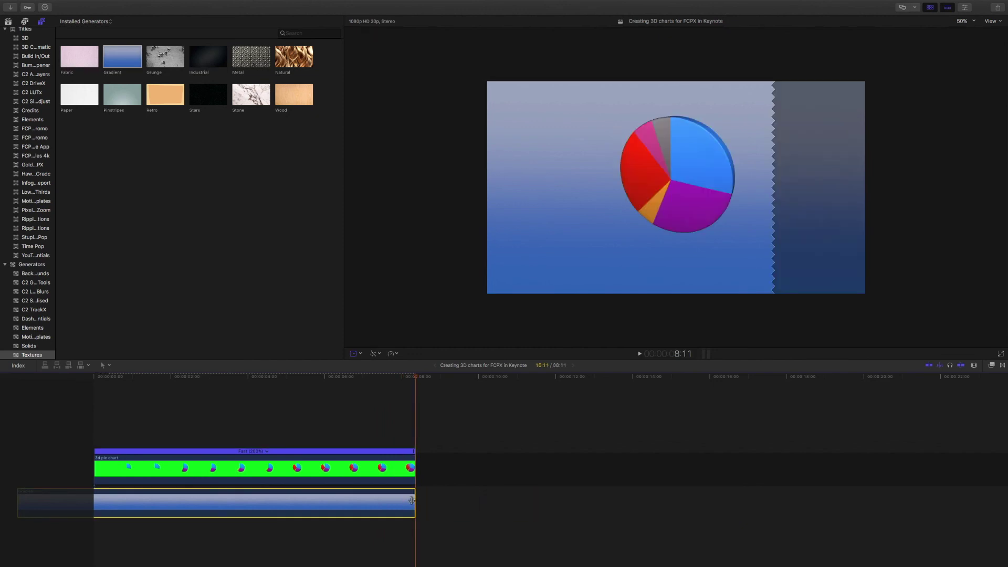
pyautogui.press('Home')
pyautogui.press('space')
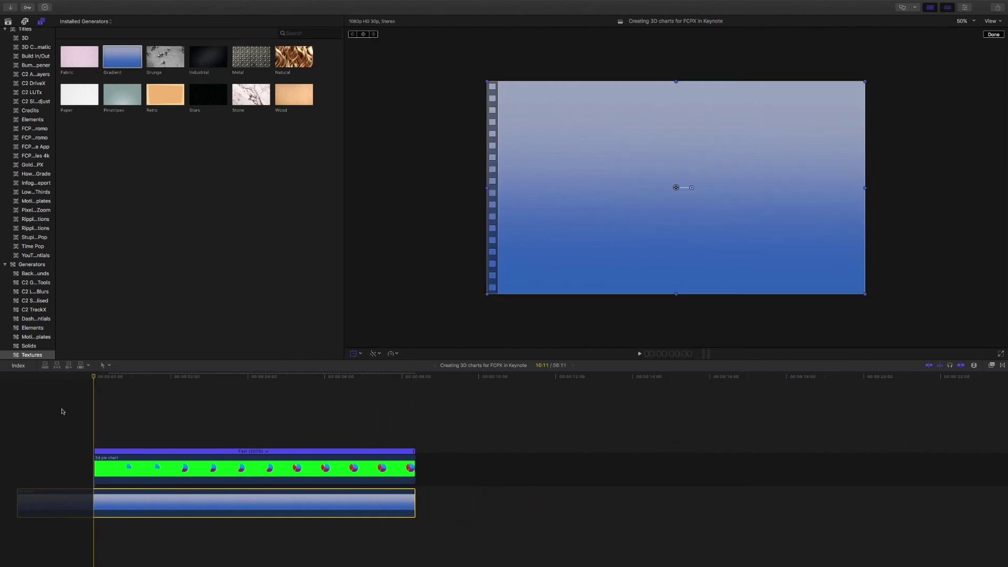